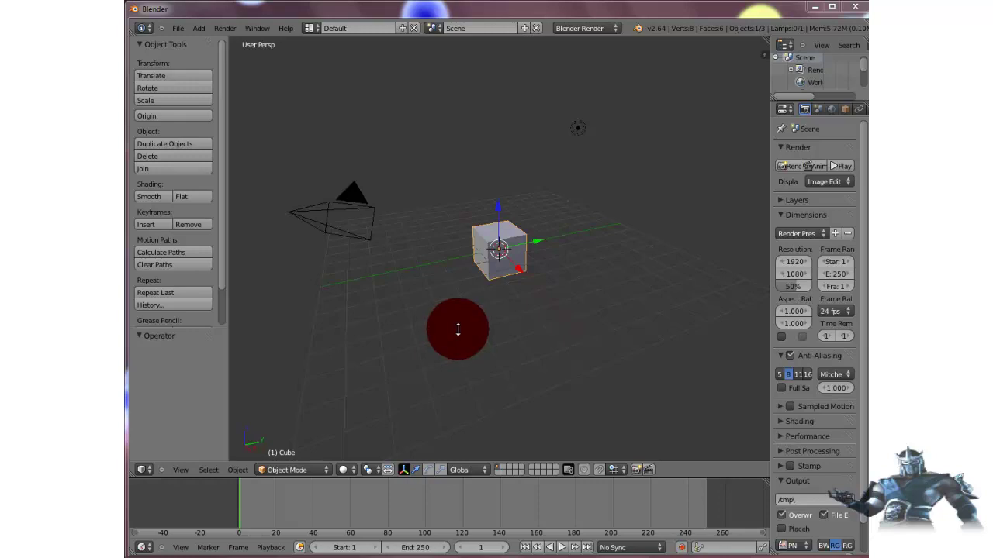
- Set the 3D cursor on the grid in front of the cube, then zoom and orbit around it
{"action": "left_click", "coordinate": [524, 317]}
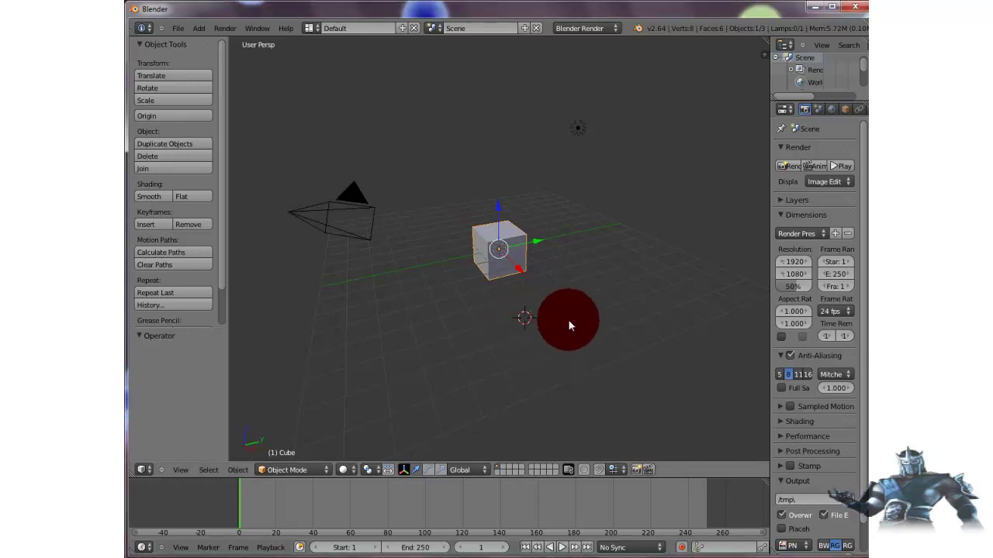
{"action": "scroll", "coordinate": [567, 319], "scroll_direction": "up", "scroll_amount": 3}
{"action": "scroll", "coordinate": [568, 319], "scroll_direction": "up", "scroll_amount": 3}
{"action": "scroll", "coordinate": [569, 318], "scroll_direction": "up", "scroll_amount": 1}
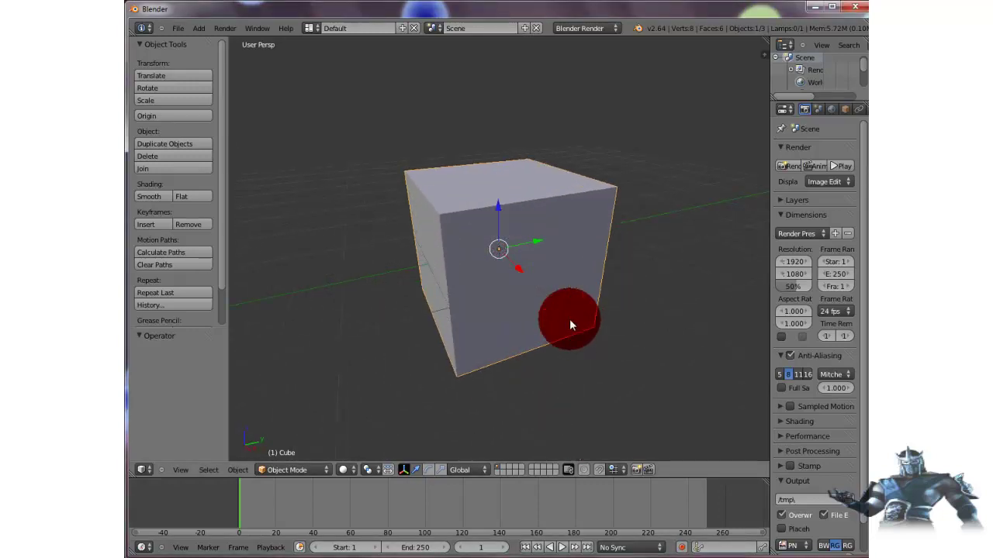
{"action": "scroll", "coordinate": [569, 319], "scroll_direction": "up", "scroll_amount": 2}
{"action": "scroll", "coordinate": [569, 318], "scroll_direction": "down", "scroll_amount": 5}
{"action": "scroll", "coordinate": [569, 318], "scroll_direction": "down", "scroll_amount": 2}
{"action": "scroll", "coordinate": [569, 321], "scroll_direction": "up", "scroll_amount": 2}
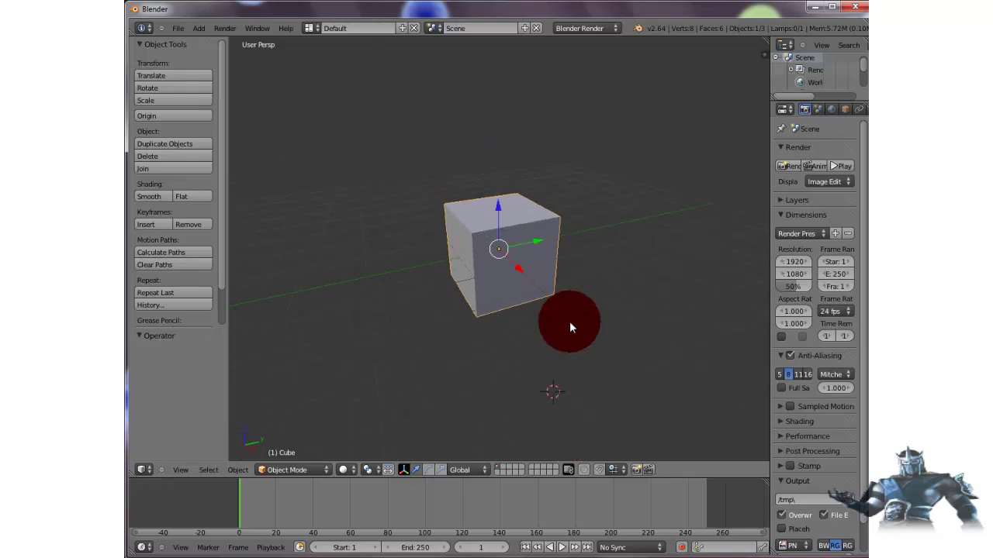
{"action": "scroll", "coordinate": [570, 321], "scroll_direction": "up", "scroll_amount": 4}
{"action": "scroll", "coordinate": [571, 328], "scroll_direction": "down", "scroll_amount": 5}
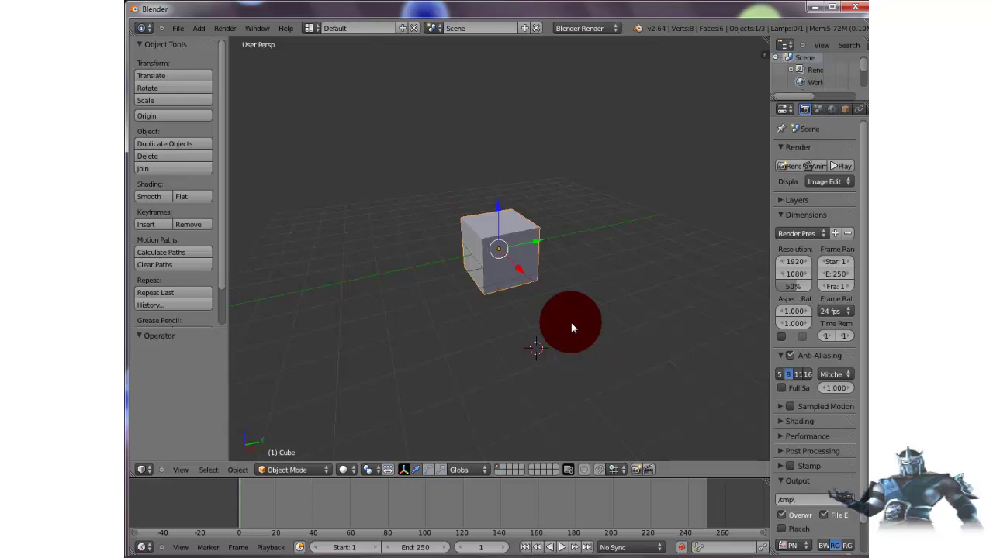
{"action": "middle_click_drag", "start_coordinate": [570, 326], "coordinate": [546, 326]}
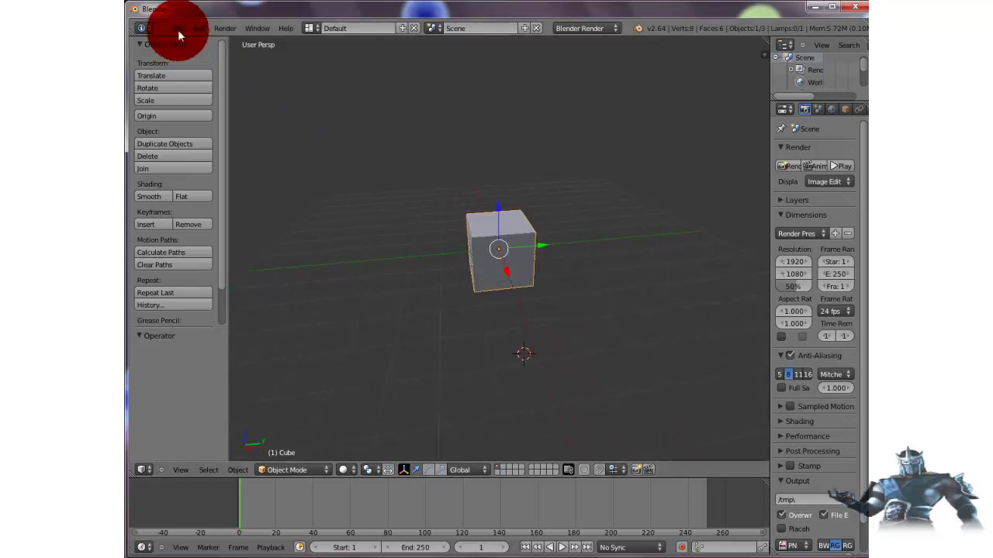
- Add a UV sphere at the 3D cursor and raise it along Z
{"action": "left_click", "coordinate": [197, 28]}
{"action": "mouse_move", "coordinate": [207, 40]}
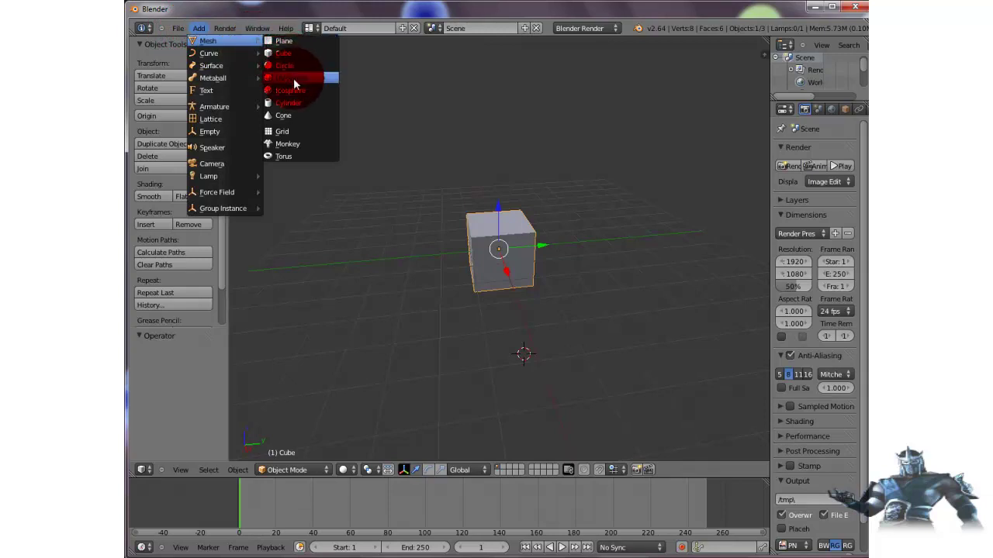
{"action": "left_click", "coordinate": [293, 78]}
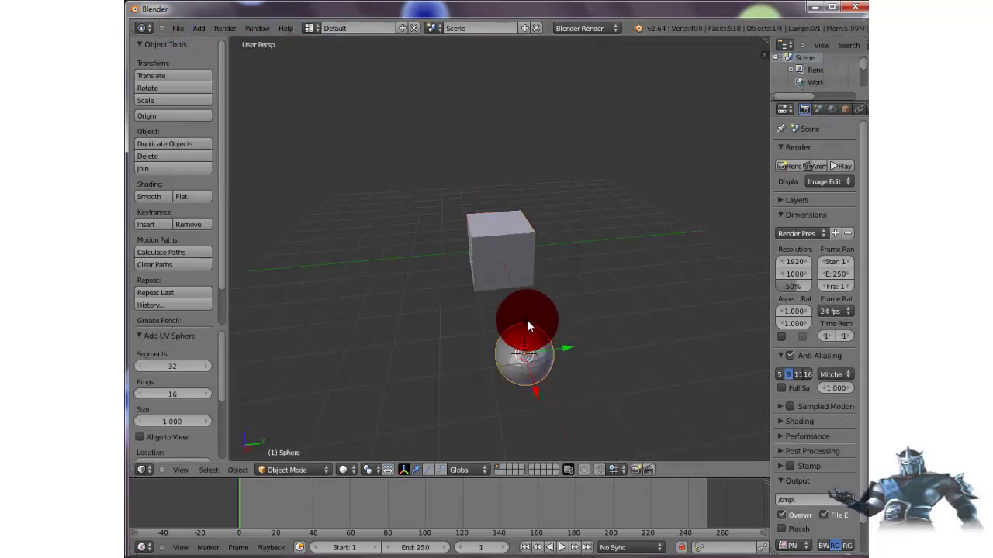
{"action": "left_click_drag", "start_coordinate": [525, 320], "coordinate": [525, 236]}
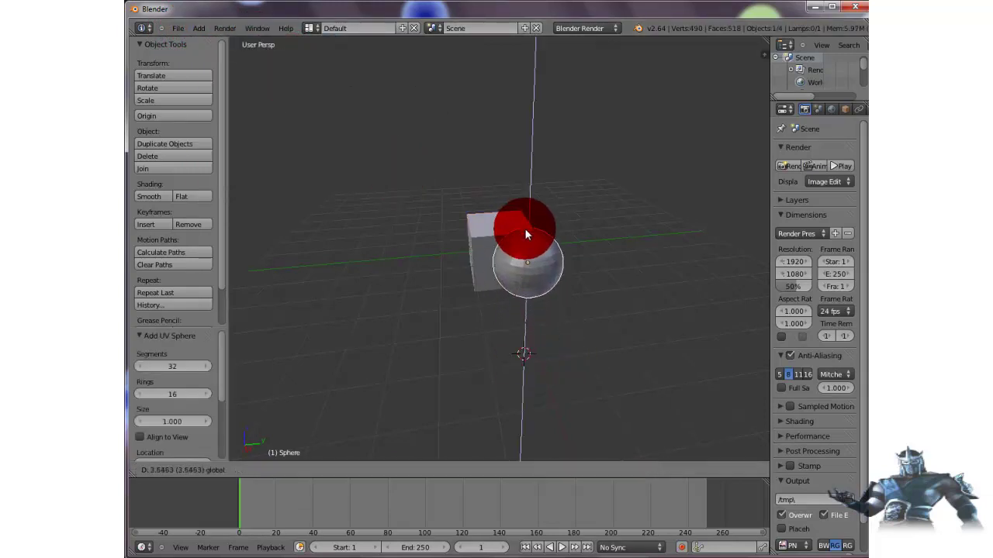
{"action": "middle_click_drag", "start_coordinate": [603, 286], "coordinate": [737, 308]}
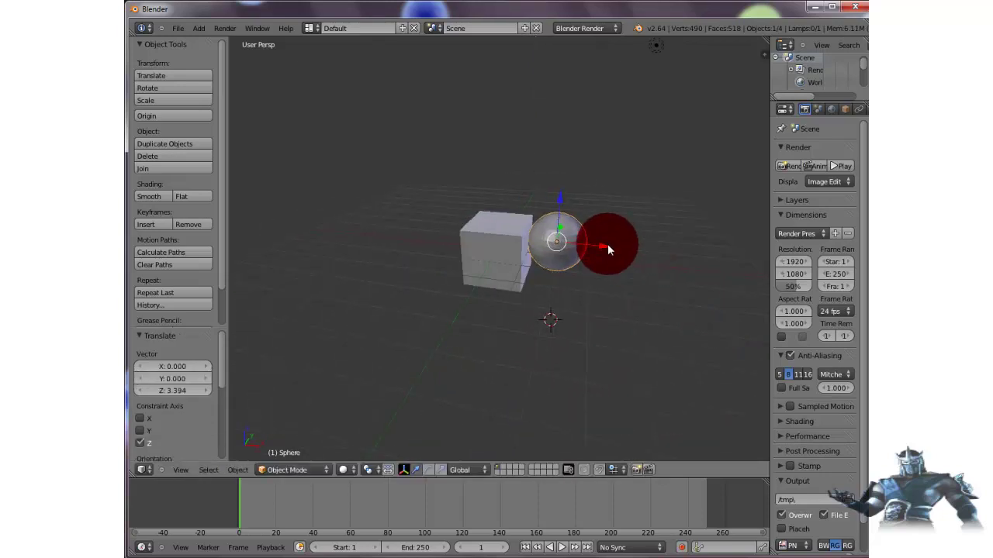
- Move the sphere -0.467 along X against the cube and orbit to view both
{"action": "left_click_drag", "start_coordinate": [607, 244], "coordinate": [594, 244]}
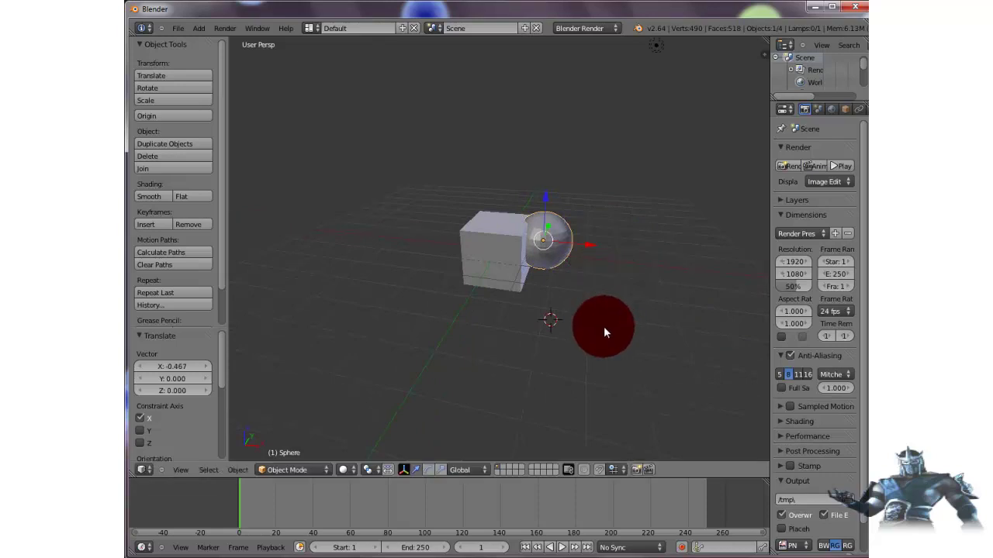
{"action": "mouse_move", "coordinate": [623, 319]}
{"action": "middle_mouse_down"}
{"action": "mouse_move", "coordinate": [553, 314]}
{"action": "mouse_move", "coordinate": [653, 323]}
{"action": "middle_mouse_up"}
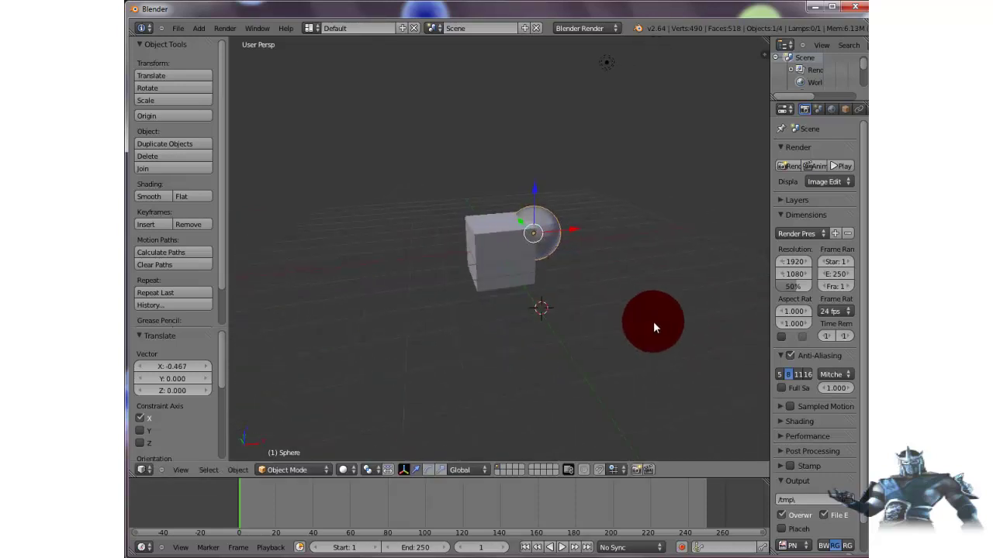
{"action": "scroll", "coordinate": [651, 323], "scroll_direction": "down", "scroll_amount": 2}
{"action": "scroll", "coordinate": [648, 324], "scroll_direction": "down", "scroll_amount": 2}
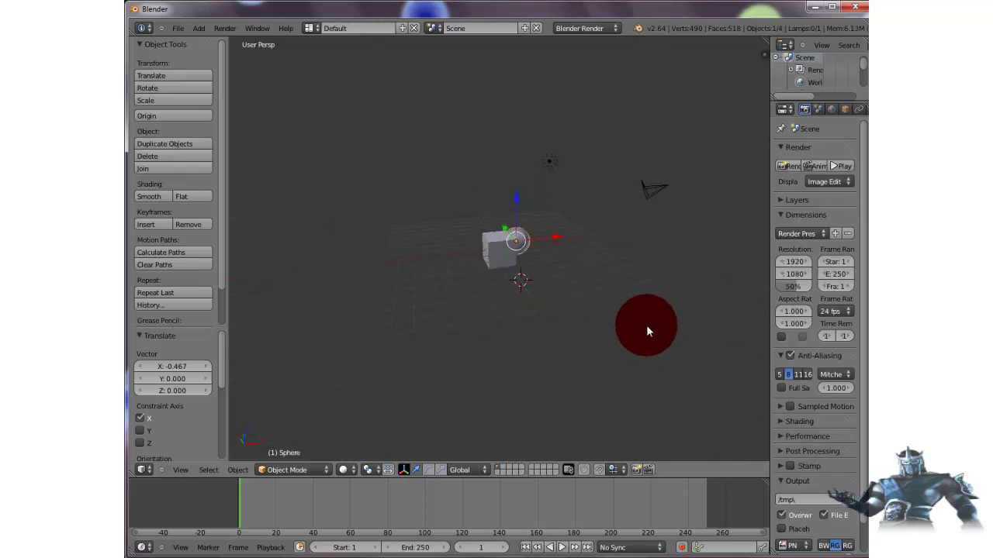
{"action": "mouse_move", "coordinate": [630, 322]}
{"action": "middle_mouse_down"}
{"action": "mouse_move", "coordinate": [452, 307]}
{"action": "mouse_move", "coordinate": [465, 315]}
{"action": "middle_mouse_up"}
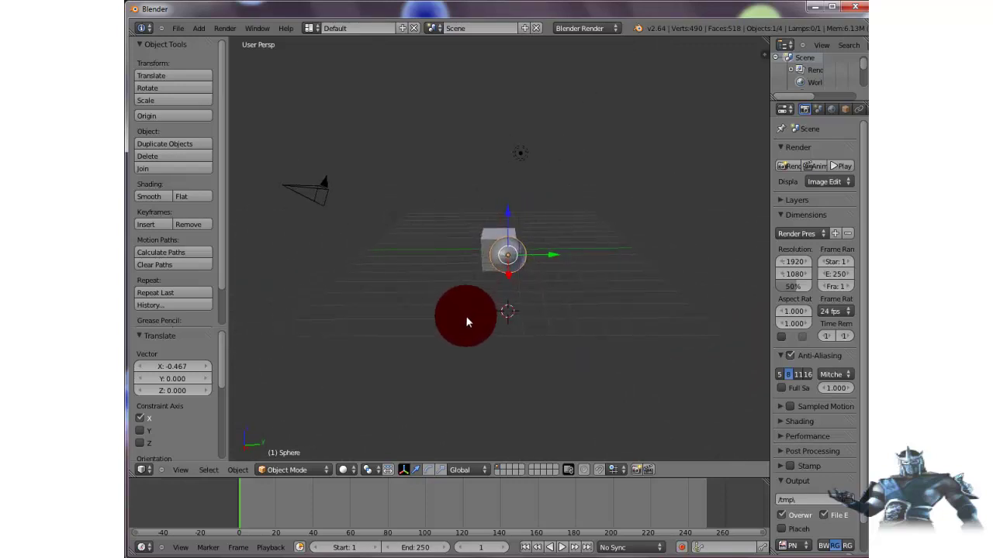
- Move the sphere along X, then 0.798 along Y so it overlaps the cube's corner
{"action": "key", "text": "g"}
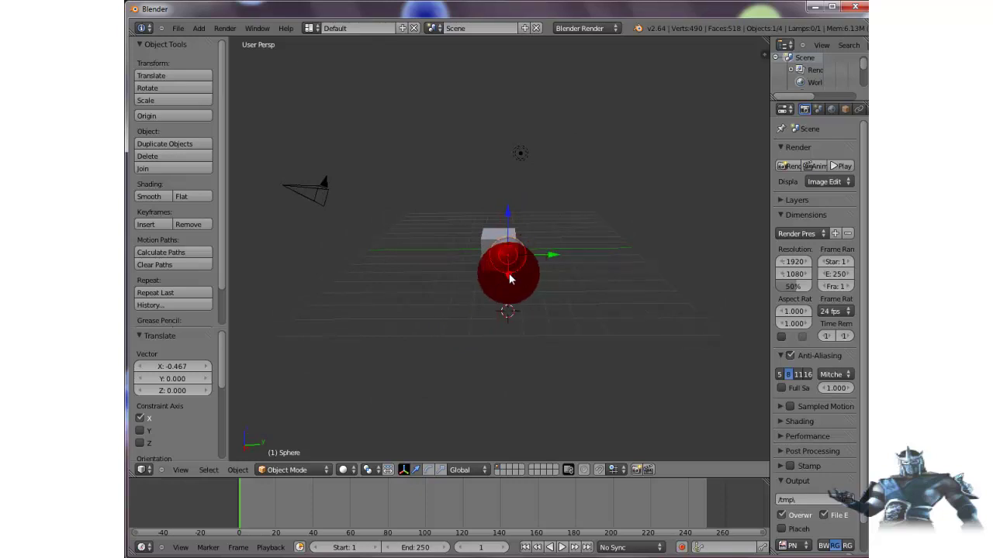
{"action": "key", "text": "x"}
{"action": "left_click", "coordinate": [547, 244]}
{"action": "key", "text": "g"}
{"action": "key", "text": "y"}
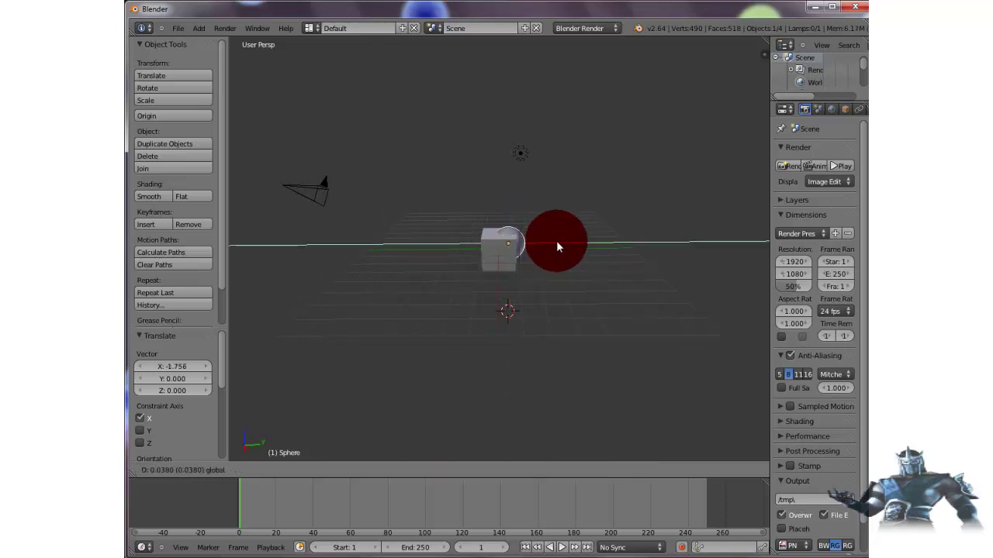
{"action": "left_click", "coordinate": [563, 246]}
{"action": "middle_click_drag", "start_coordinate": [560, 297], "coordinate": [601, 315]}
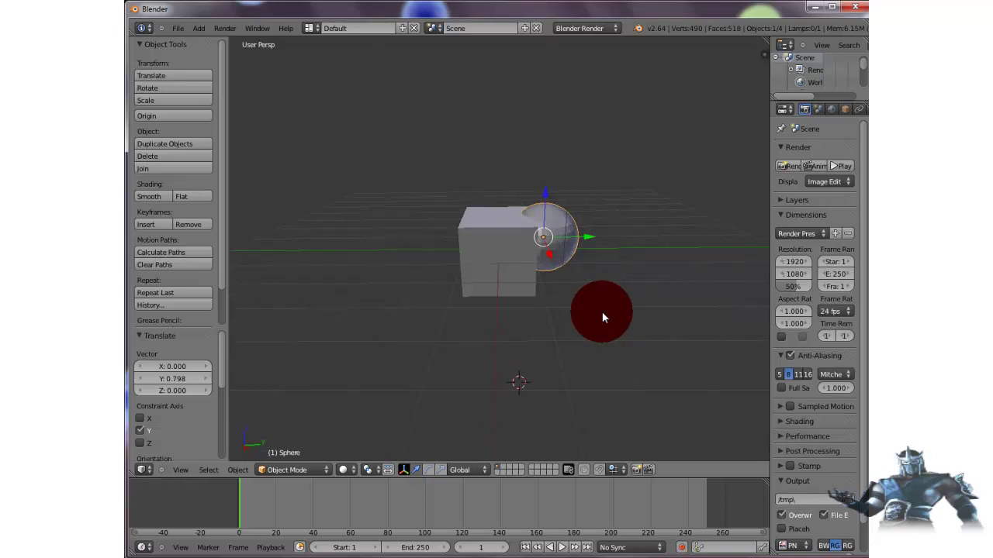
{"action": "middle_click_drag", "start_coordinate": [602, 318], "coordinate": [602, 317]}
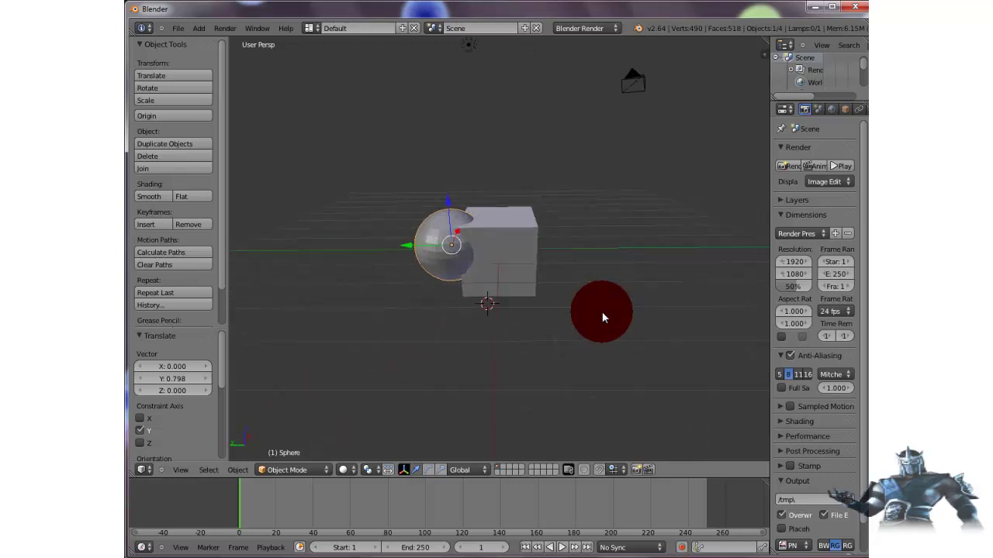
{"action": "middle_click_drag", "start_coordinate": [602, 317], "coordinate": [602, 317]}
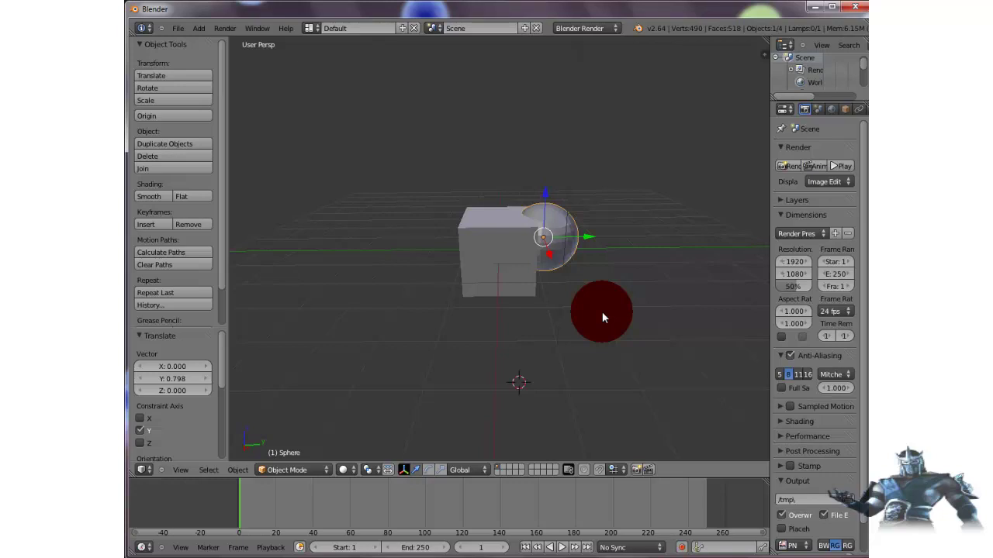
{"action": "middle_click_drag", "start_coordinate": [602, 317], "coordinate": [602, 317]}
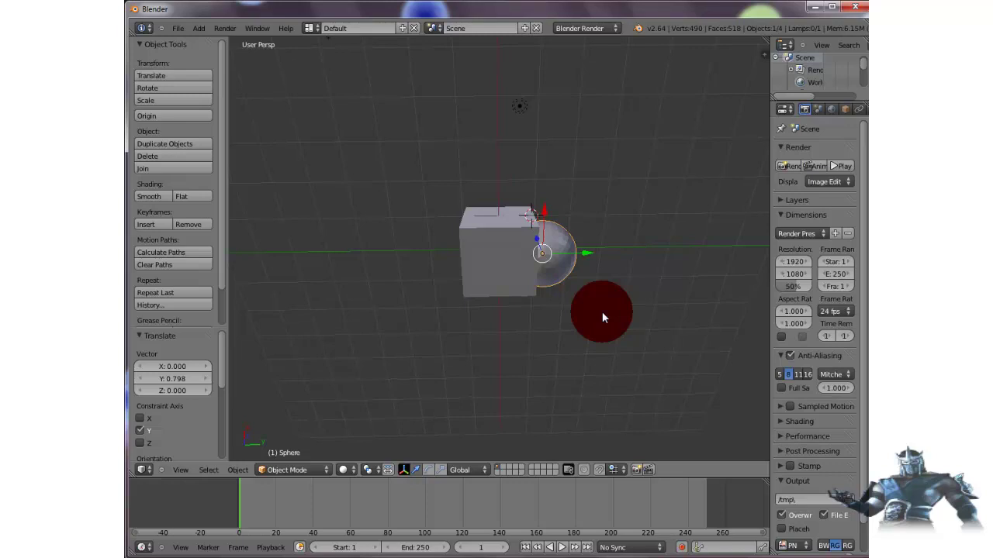
{"action": "middle_click_drag", "start_coordinate": [602, 317], "coordinate": [601, 318]}
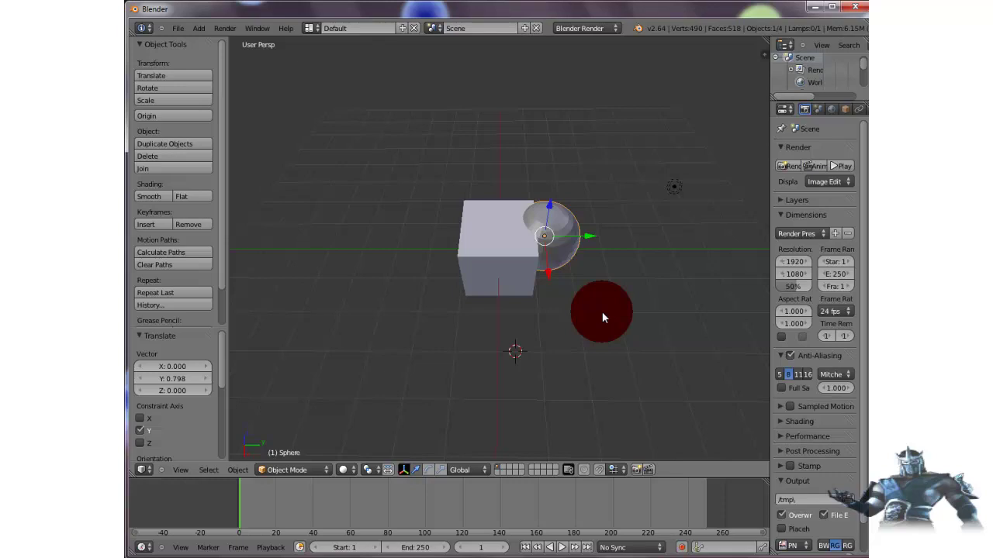
{"action": "scroll", "coordinate": [603, 318], "scroll_direction": "up", "scroll_amount": 1}
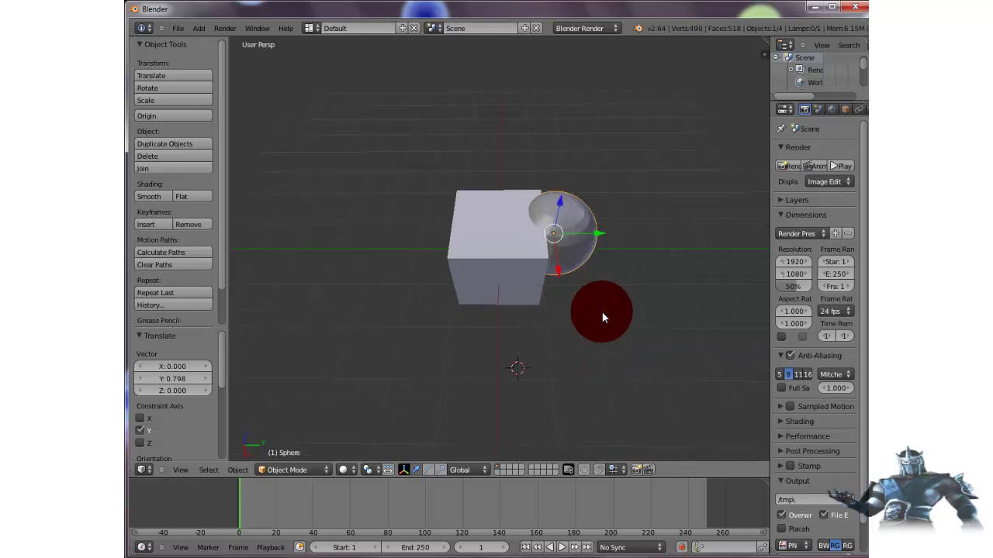
{"action": "scroll", "coordinate": [603, 317], "scroll_direction": "up", "scroll_amount": 2}
{"action": "scroll", "coordinate": [602, 317], "scroll_direction": "up", "scroll_amount": 1}
{"action": "scroll", "coordinate": [603, 317], "scroll_direction": "up", "scroll_amount": 1}
{"action": "scroll", "coordinate": [602, 317], "scroll_direction": "up", "scroll_amount": 2}
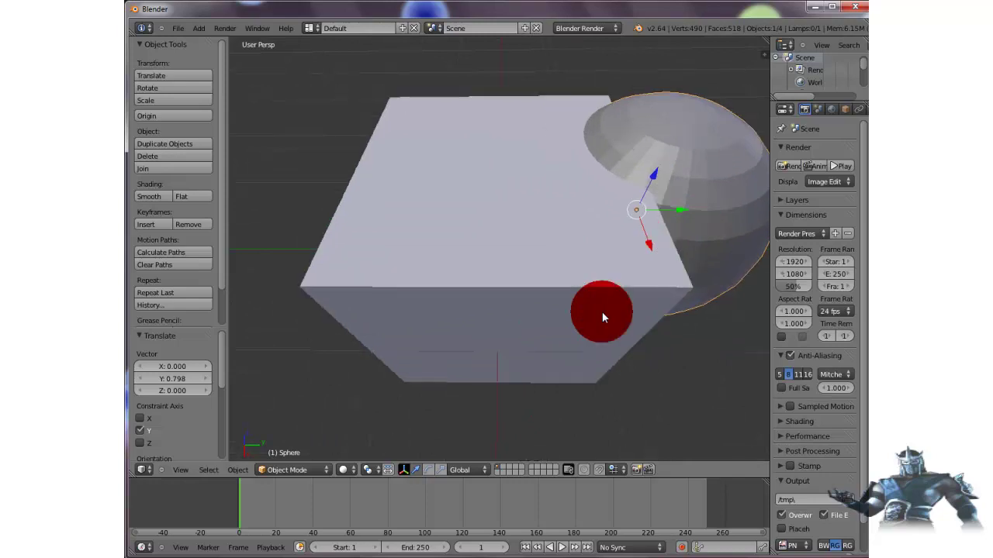
{"action": "scroll", "coordinate": [603, 317], "scroll_direction": "down", "scroll_amount": 1}
{"action": "scroll", "coordinate": [603, 317], "scroll_direction": "down", "scroll_amount": 2}
{"action": "scroll", "coordinate": [602, 317], "scroll_direction": "down", "scroll_amount": 1}
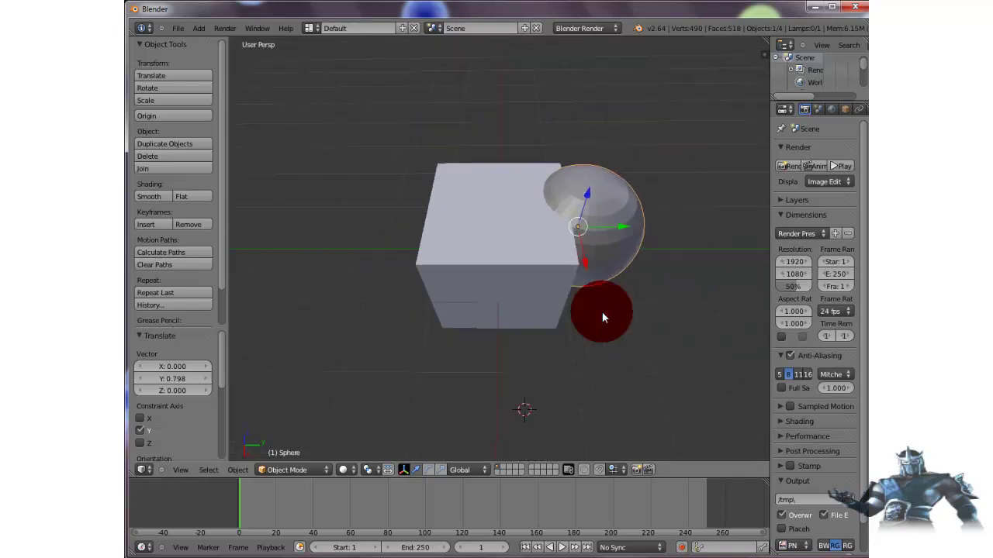
{"action": "scroll", "coordinate": [602, 317], "scroll_direction": "down", "scroll_amount": 1}
{"action": "scroll", "coordinate": [602, 317], "scroll_direction": "down", "scroll_amount": 1}
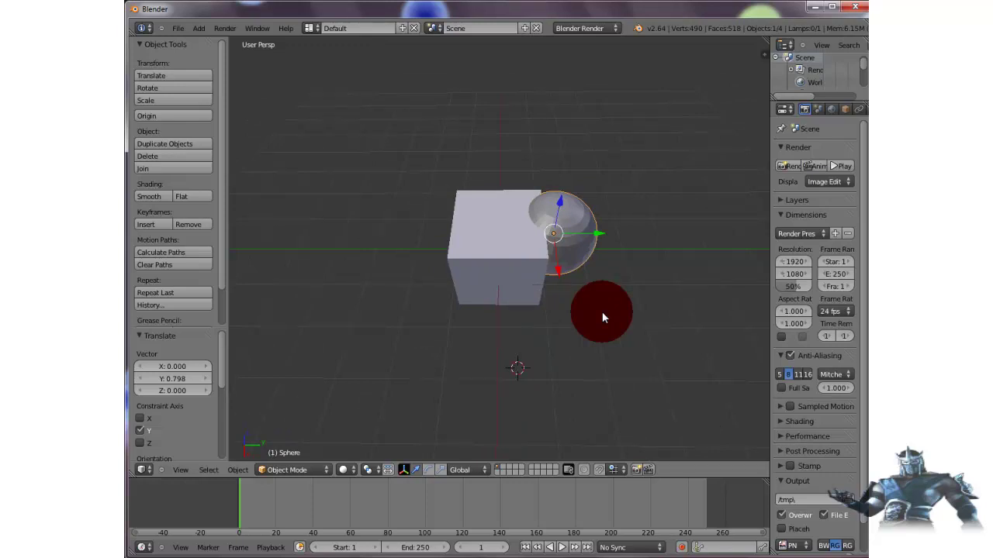
- Cycle through the Top, Front, Right, Bottom, Back and Left numpad views, ending in orthographic Left
{"action": "key", "text": "KP_7"}
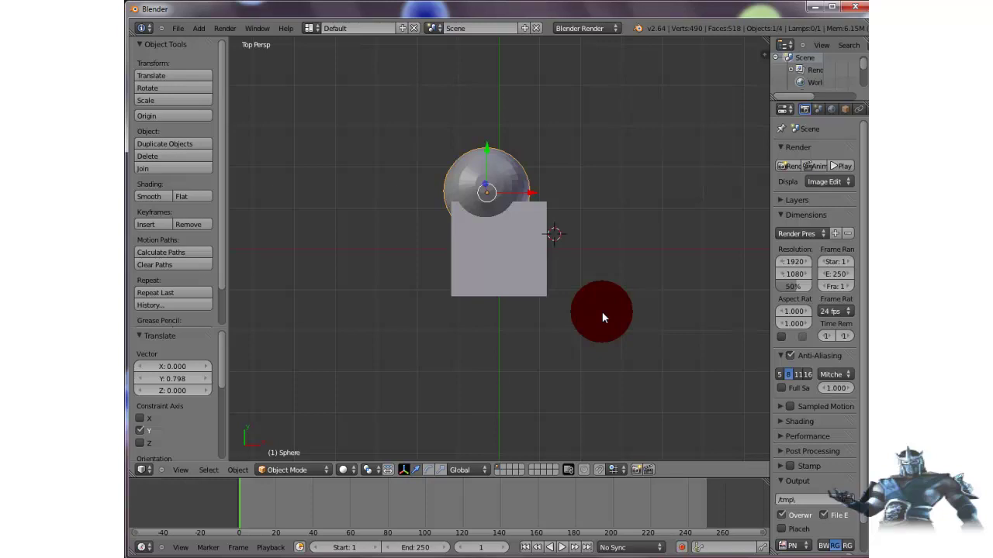
{"action": "key", "text": "KP_1"}
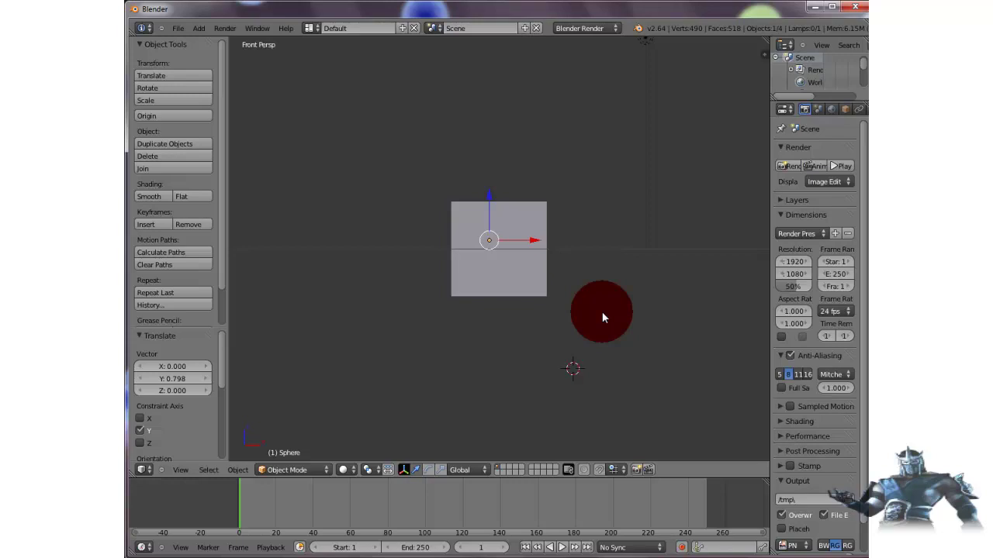
{"action": "key", "text": "KP_3"}
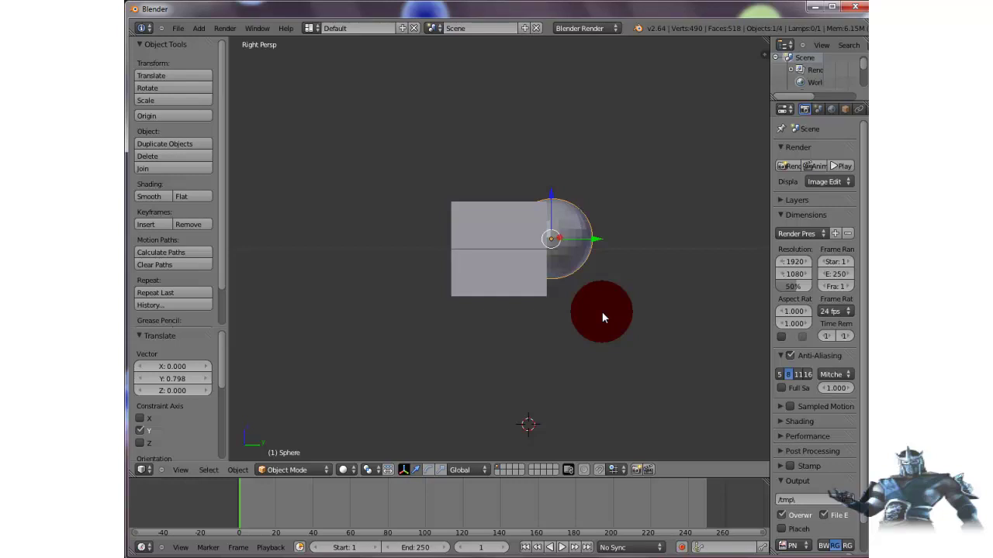
{"action": "key", "text": "ctrl+KP_7"}
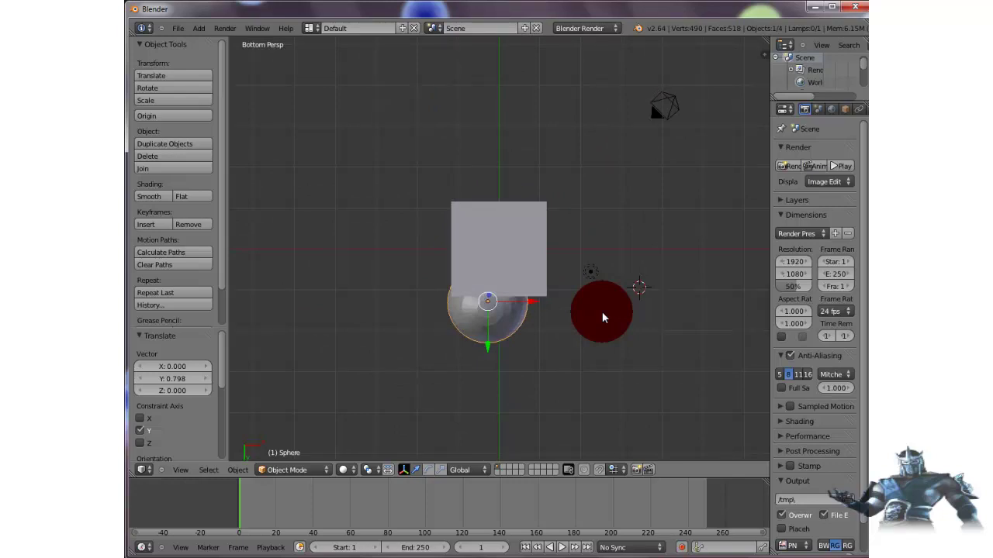
{"action": "key", "text": "ctrl+KP_1"}
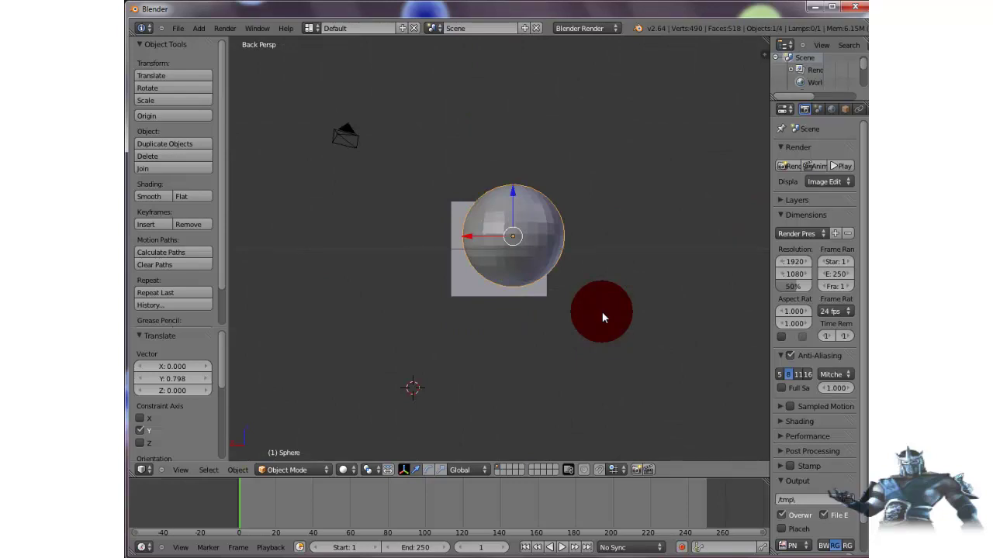
{"action": "key", "text": "ctrl+KP_3"}
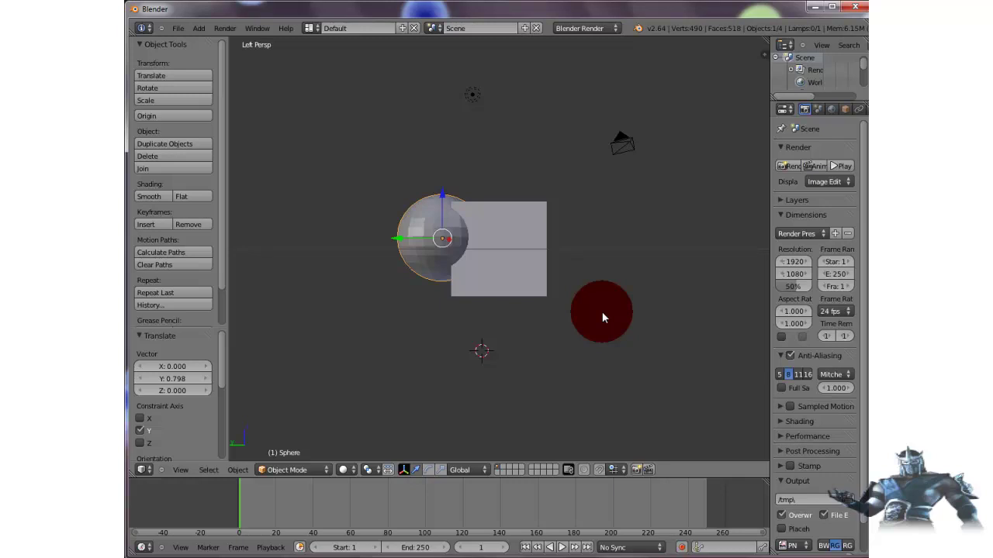
{"action": "key", "text": "KP_5"}
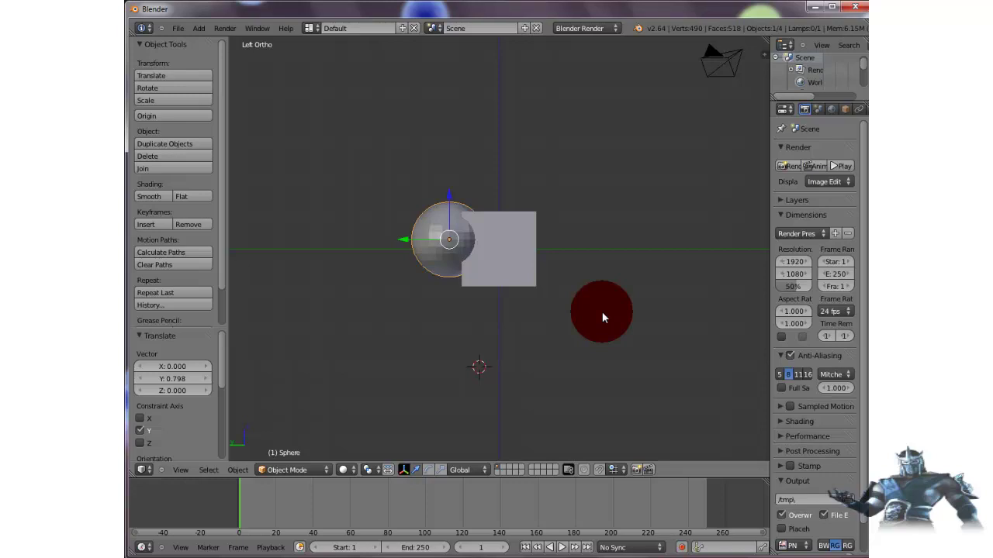
{"action": "scroll", "coordinate": [603, 313], "scroll_direction": "up", "scroll_amount": 2}
{"action": "scroll", "coordinate": [606, 318], "scroll_direction": "down", "scroll_amount": 4}
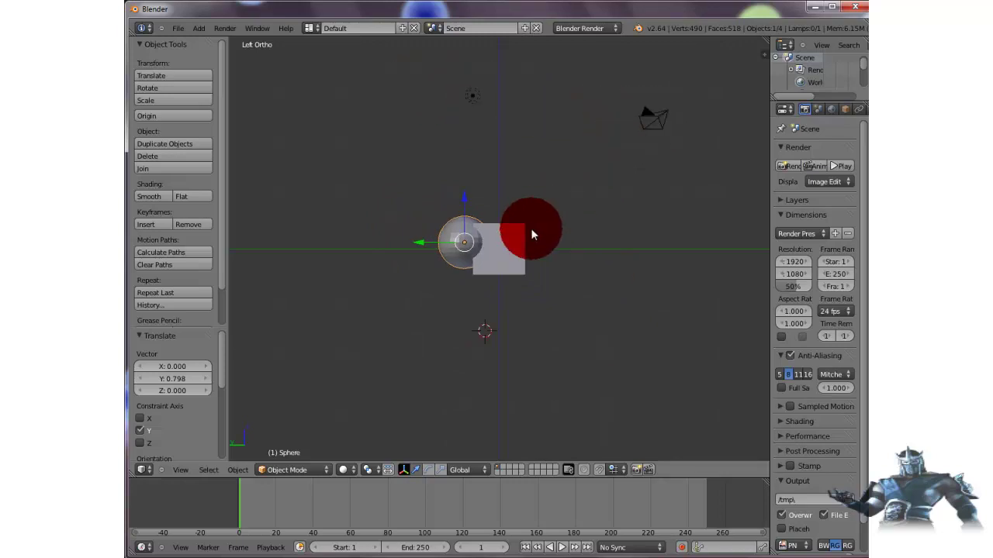
- Select the sphere and isolate it in Local view, zooming out to inspect it
{"action": "right_click", "coordinate": [459, 243]}
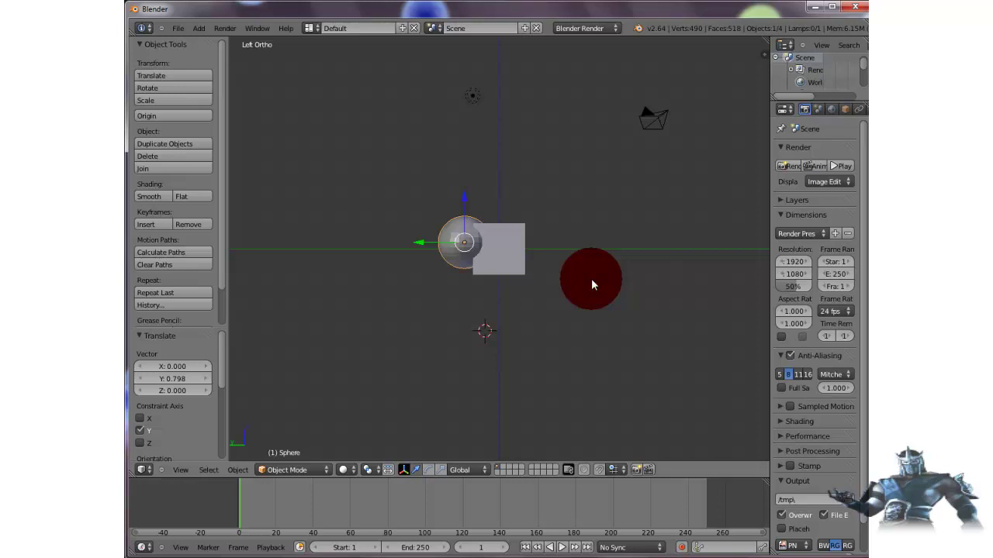
{"action": "key", "text": "KP_Divide"}
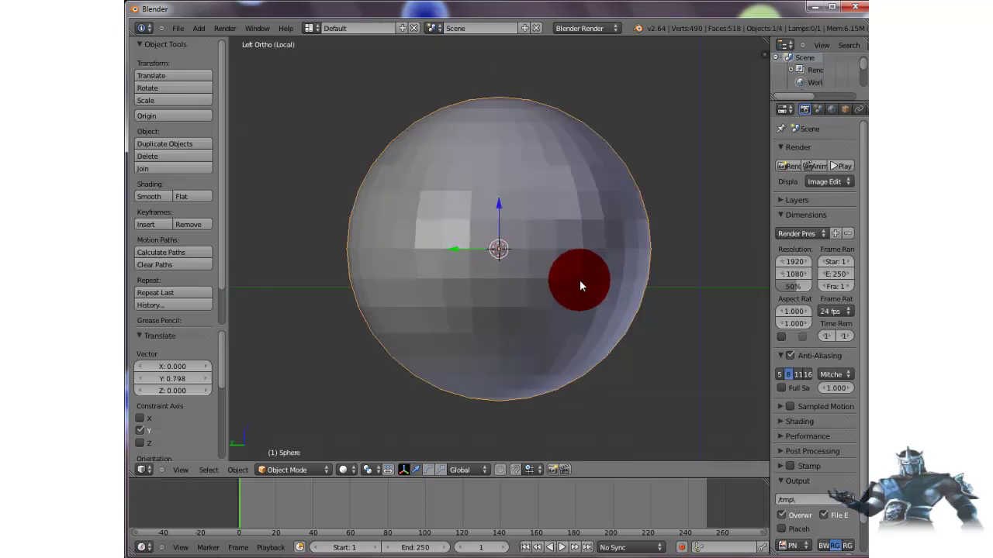
{"action": "scroll", "coordinate": [577, 284], "scroll_direction": "down", "scroll_amount": 4}
{"action": "scroll", "coordinate": [574, 283], "scroll_direction": "down", "scroll_amount": 1}
{"action": "scroll", "coordinate": [570, 283], "scroll_direction": "down", "scroll_amount": 2}
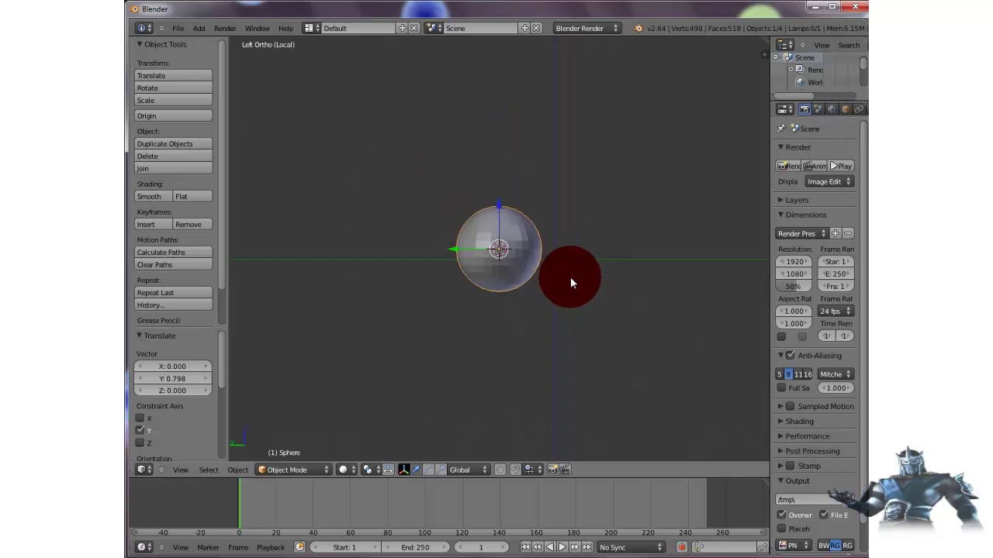
{"action": "scroll", "coordinate": [571, 283], "scroll_direction": "down", "scroll_amount": 1}
{"action": "scroll", "coordinate": [571, 283], "scroll_direction": "down", "scroll_amount": 2}
{"action": "scroll", "coordinate": [570, 283], "scroll_direction": "down", "scroll_amount": 3}
- Zoom back in, leave Local view and orbit the full scene to an angled view
{"action": "scroll", "coordinate": [571, 283], "scroll_direction": "up", "scroll_amount": 3}
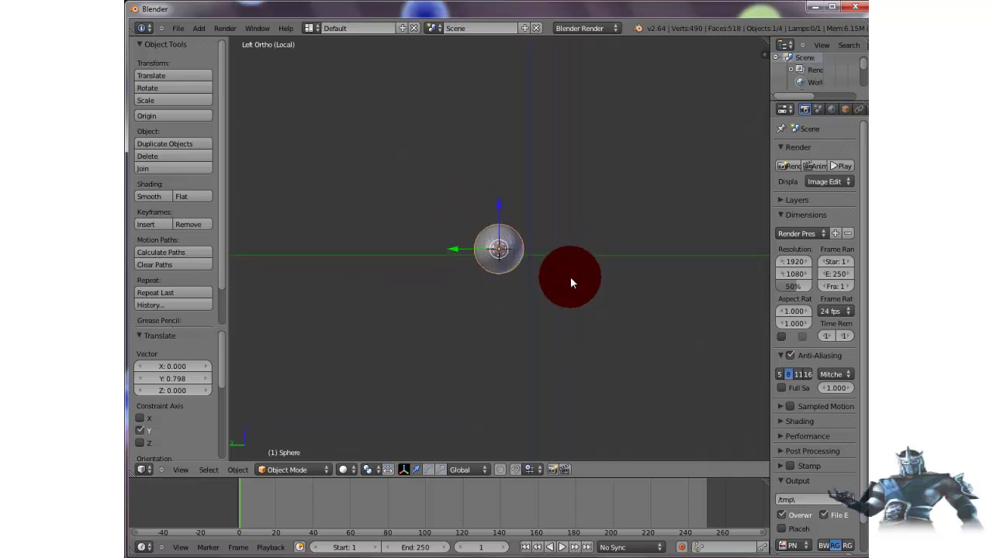
{"action": "scroll", "coordinate": [570, 277], "scroll_direction": "up", "scroll_amount": 1}
{"action": "scroll", "coordinate": [570, 277], "scroll_direction": "up", "scroll_amount": 2}
{"action": "scroll", "coordinate": [570, 277], "scroll_direction": "up", "scroll_amount": 1}
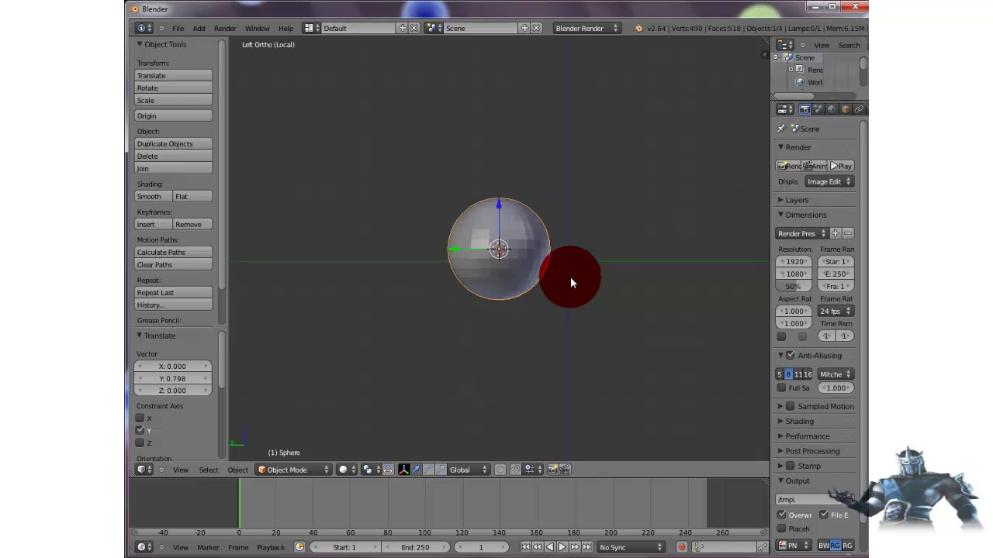
{"action": "key", "text": "KP_Divide"}
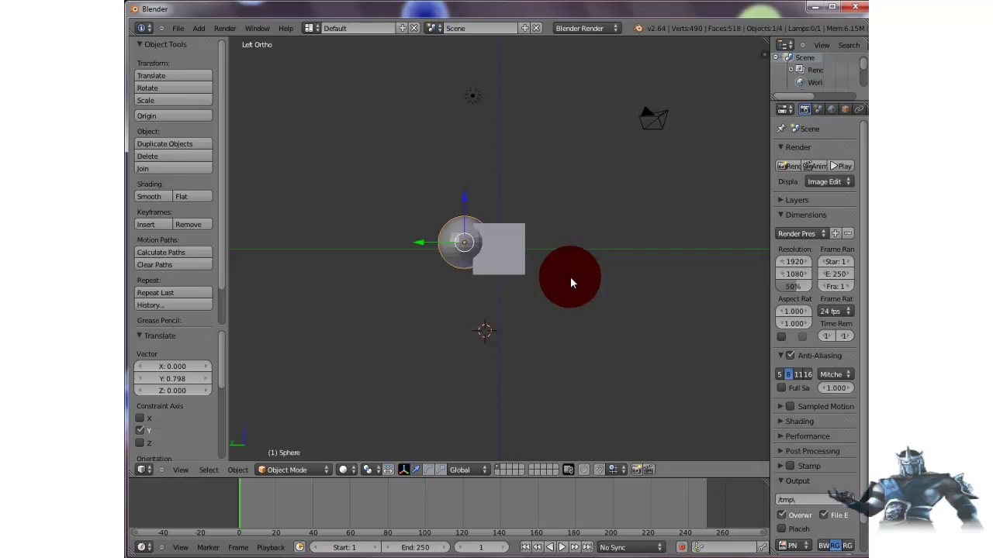
{"action": "mouse_move", "coordinate": [570, 277]}
{"action": "middle_mouse_down"}
{"action": "mouse_move", "coordinate": [697, 295]}
{"action": "mouse_move", "coordinate": [810, 280]}
{"action": "mouse_move", "coordinate": [820, 298]}
{"action": "mouse_move", "coordinate": [842, 299]}
{"action": "mouse_move", "coordinate": [611, 334]}
{"action": "mouse_move", "coordinate": [634, 326]}
{"action": "mouse_move", "coordinate": [617, 327]}
{"action": "middle_mouse_up"}
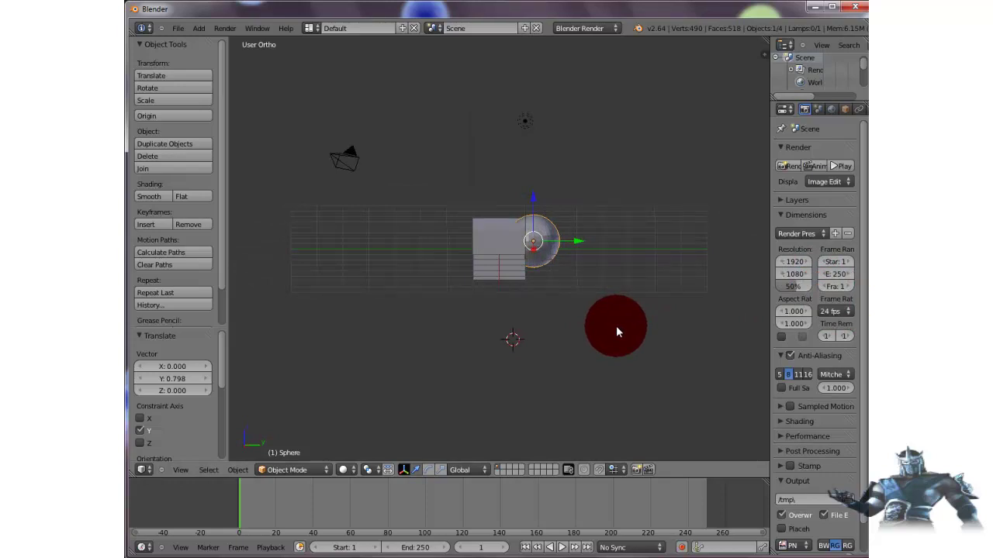
- Open User Preferences on the Addons tab filtered to the 3D View category
{"action": "left_click", "coordinate": [181, 33]}
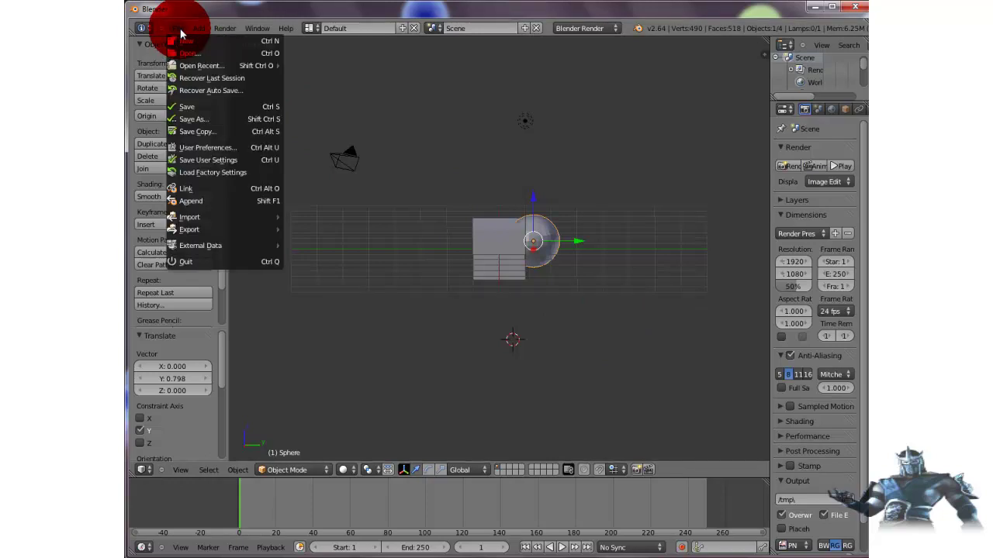
{"action": "left_click", "coordinate": [196, 147]}
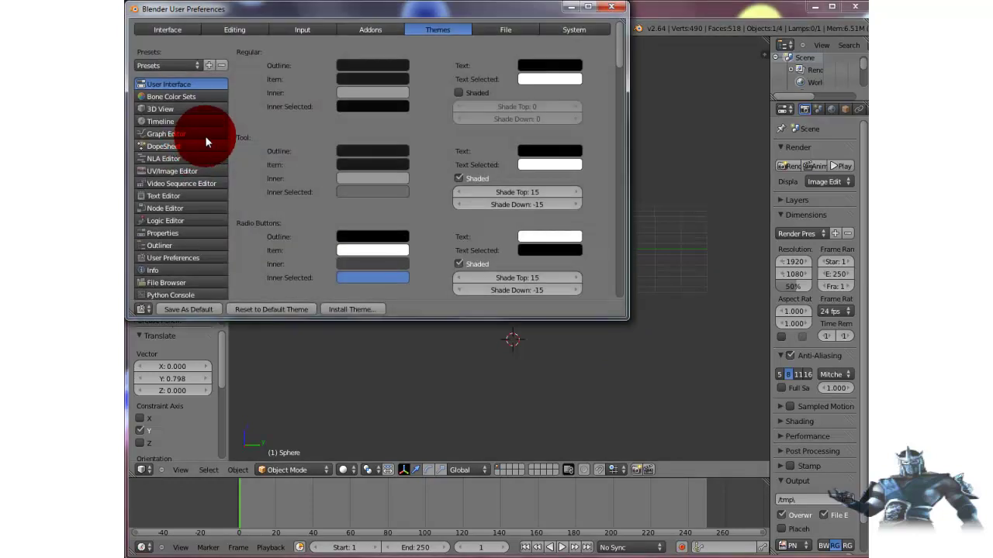
{"action": "left_click", "coordinate": [375, 28]}
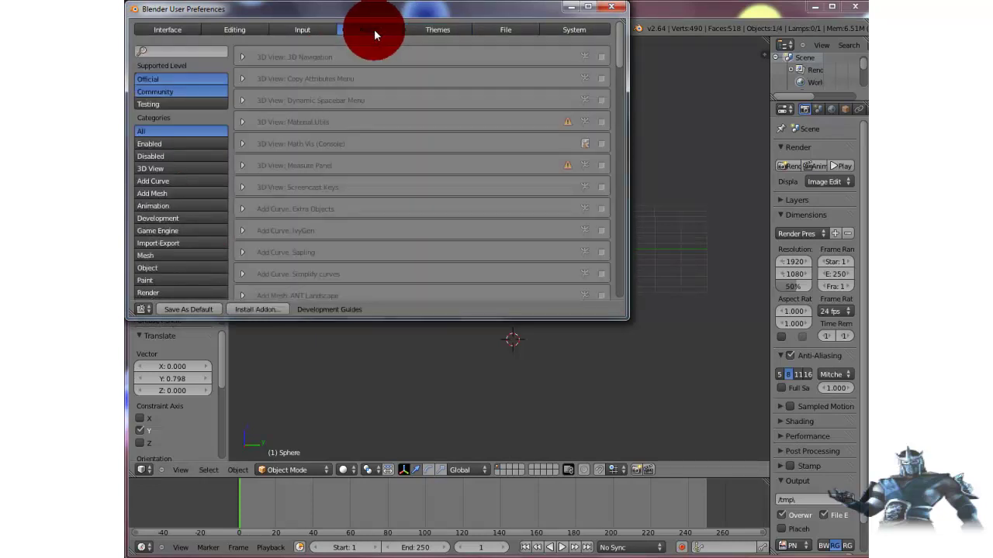
{"action": "left_click", "coordinate": [159, 168]}
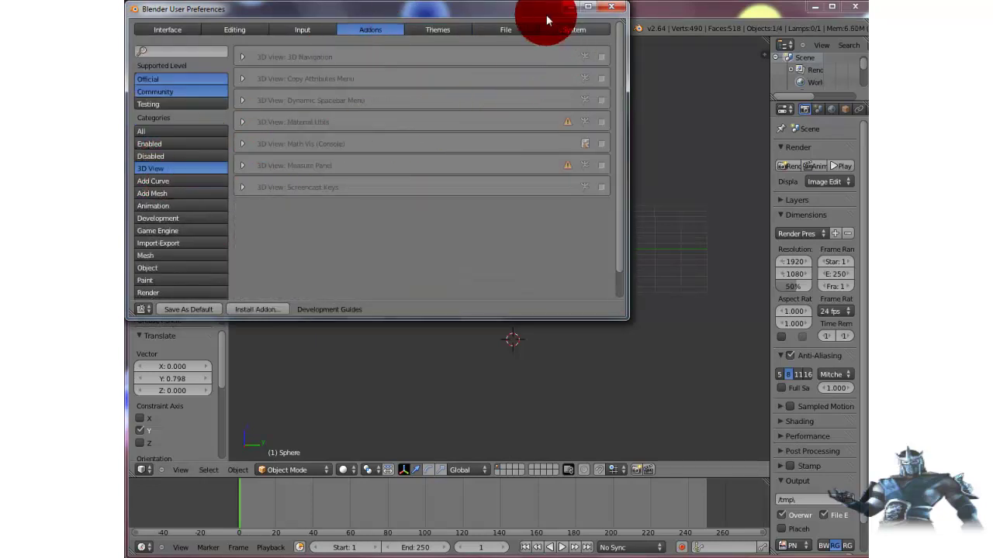
- Move the preferences window aside, resize the last-operation settings panel, then bring preferences back up
{"action": "left_click_drag", "start_coordinate": [547, 16], "coordinate": [729, 276]}
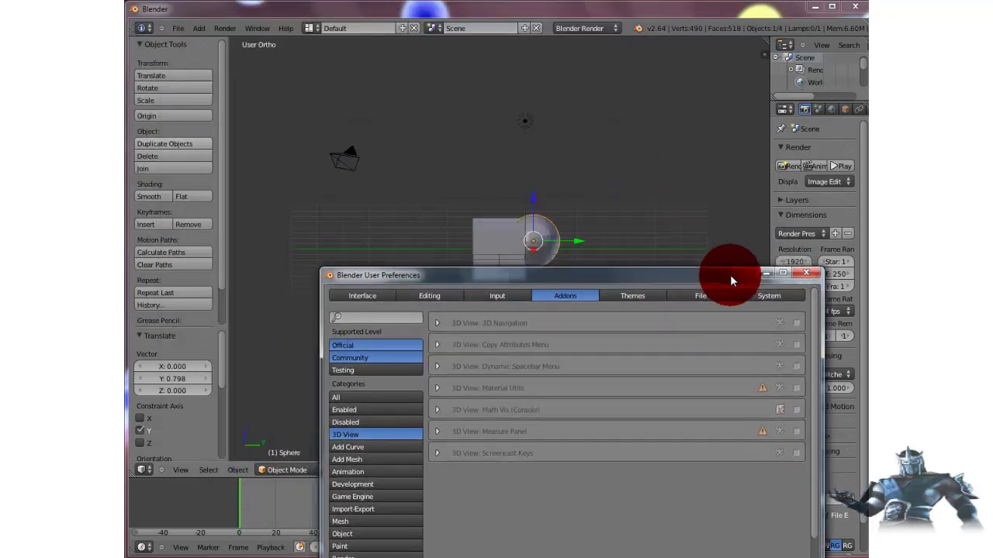
{"action": "left_click", "coordinate": [222, 268]}
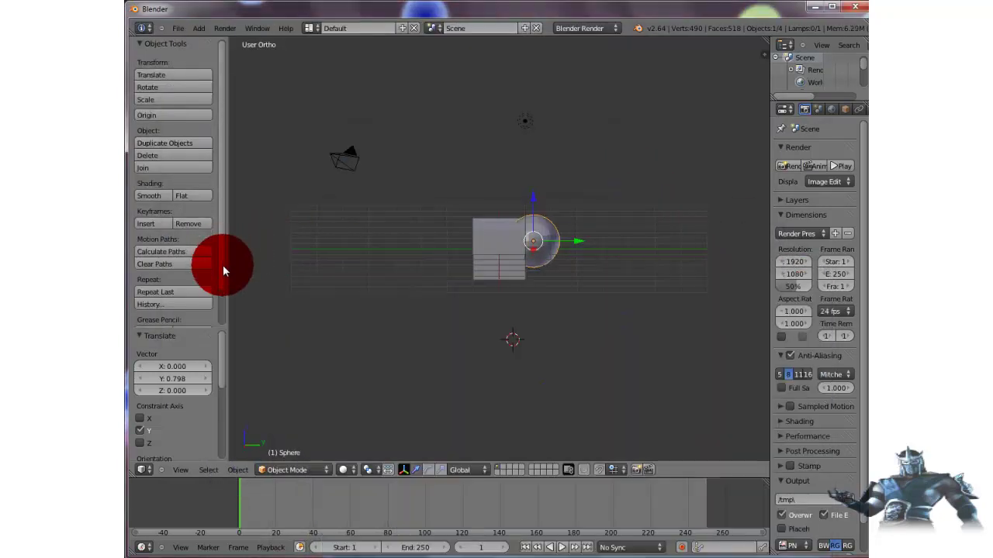
{"action": "left_click_drag", "start_coordinate": [223, 271], "coordinate": [222, 300]}
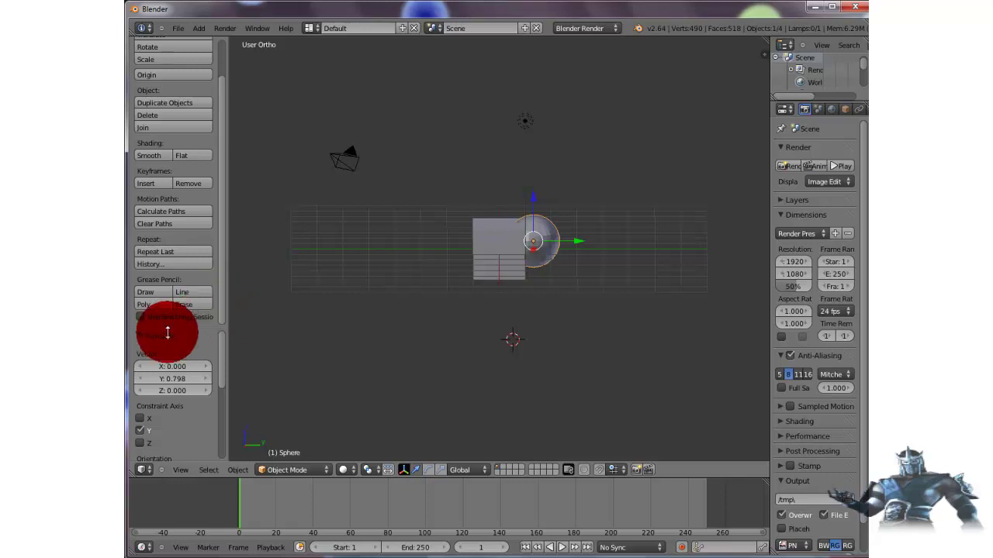
{"action": "left_click", "coordinate": [139, 336]}
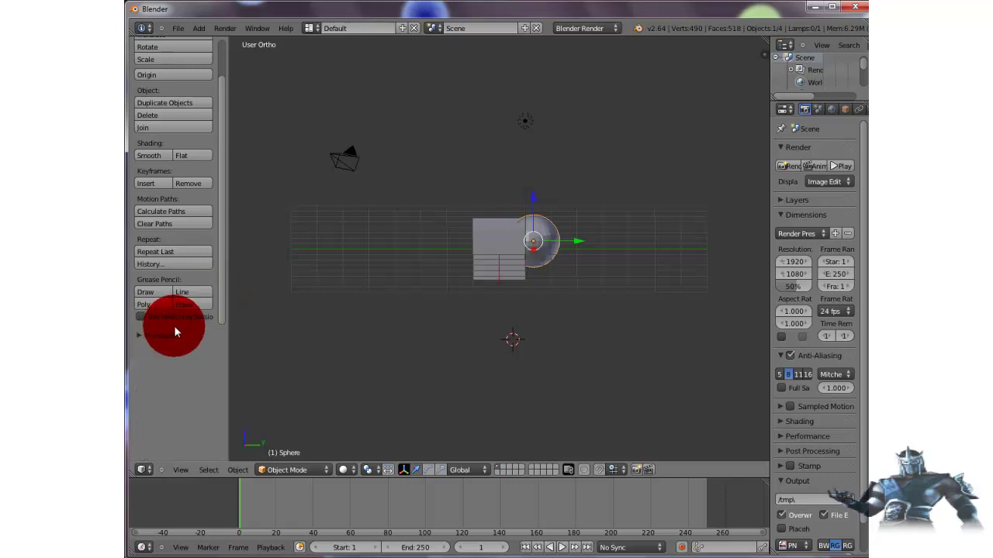
{"action": "middle_click_drag", "start_coordinate": [175, 331], "coordinate": [170, 378]}
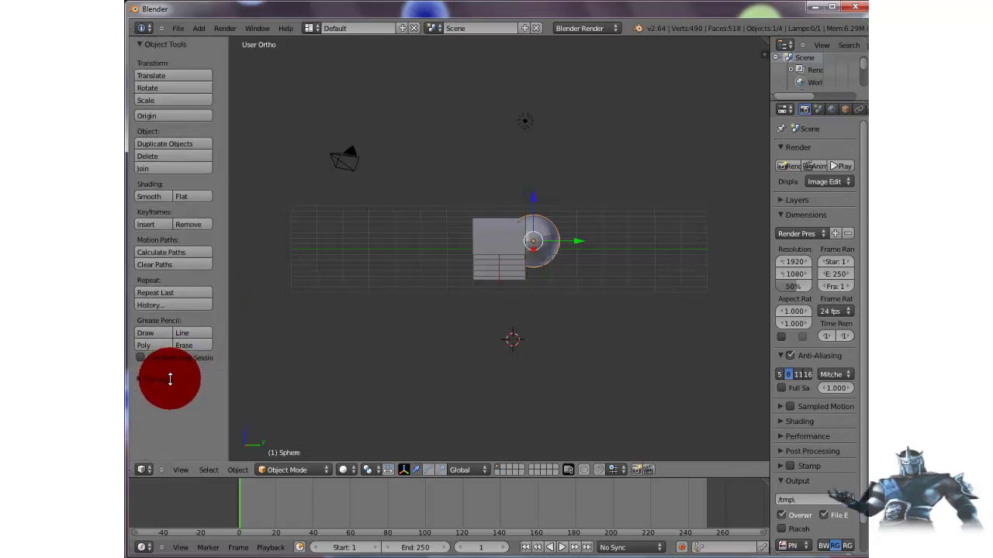
{"action": "left_click_drag", "start_coordinate": [170, 378], "coordinate": [170, 423]}
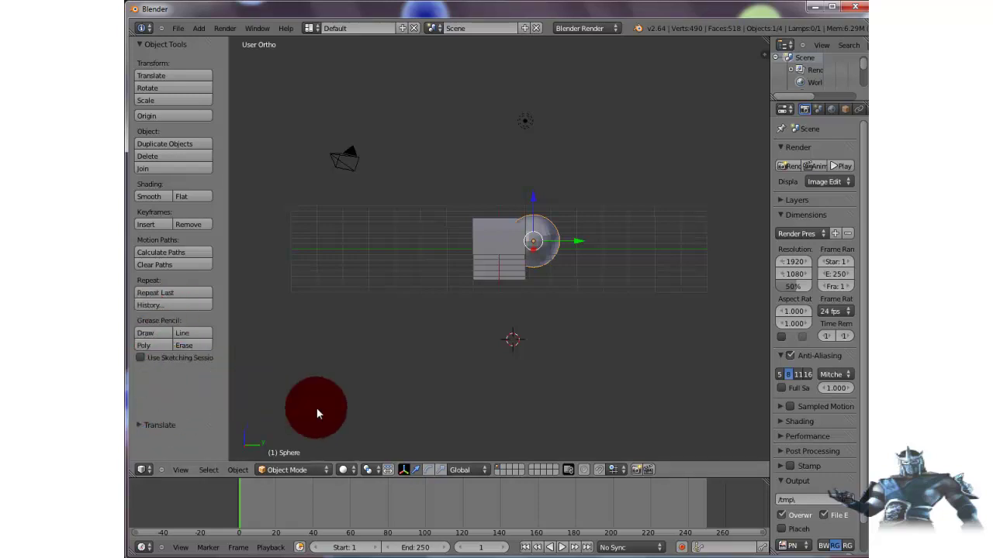
{"action": "left_click", "coordinate": [658, 554]}
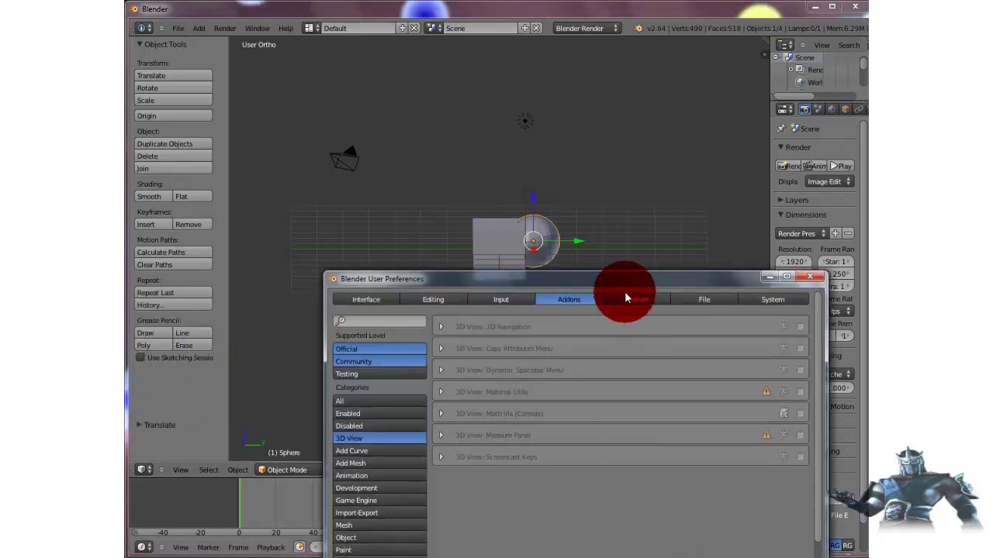
{"action": "left_click_drag", "start_coordinate": [623, 279], "coordinate": [610, 140]}
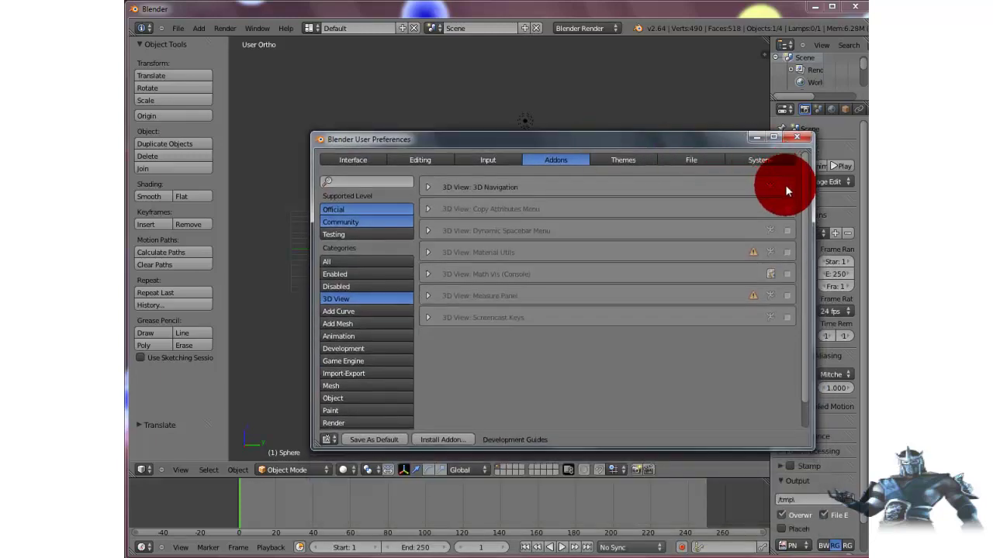
- Close preferences, expand the 3D Nav Tool Shelf panel and align the view from Front
{"action": "left_click", "coordinate": [802, 138]}
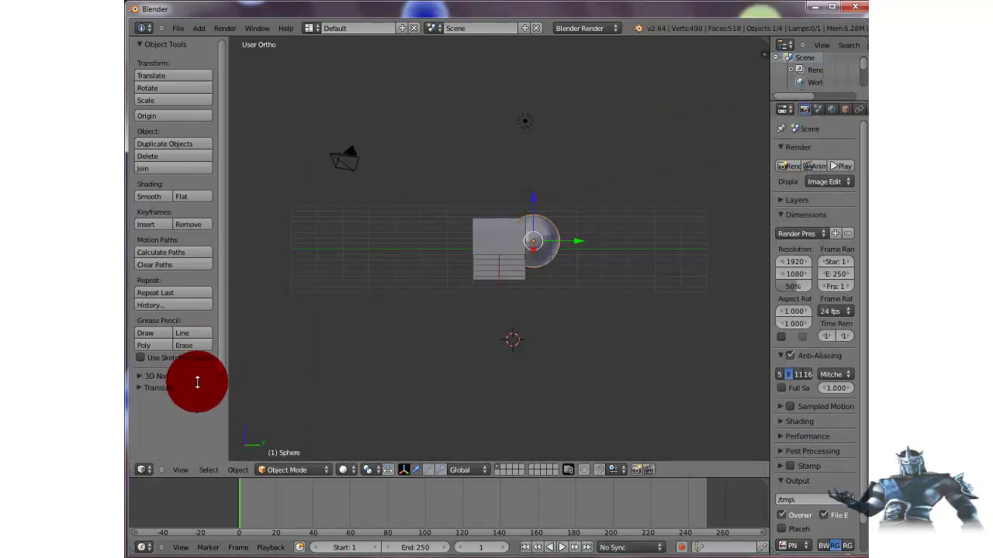
{"action": "left_click", "coordinate": [173, 383]}
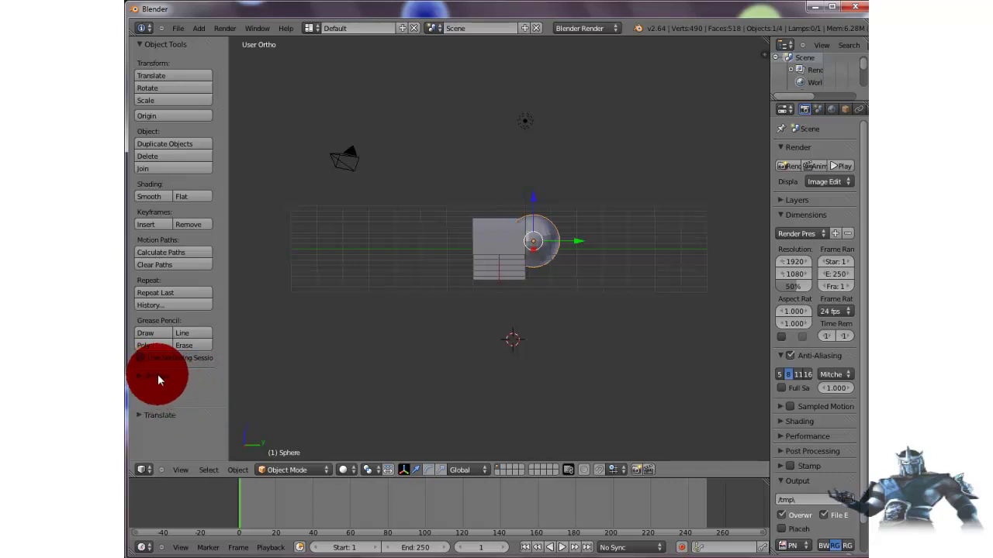
{"action": "left_click", "coordinate": [139, 375]}
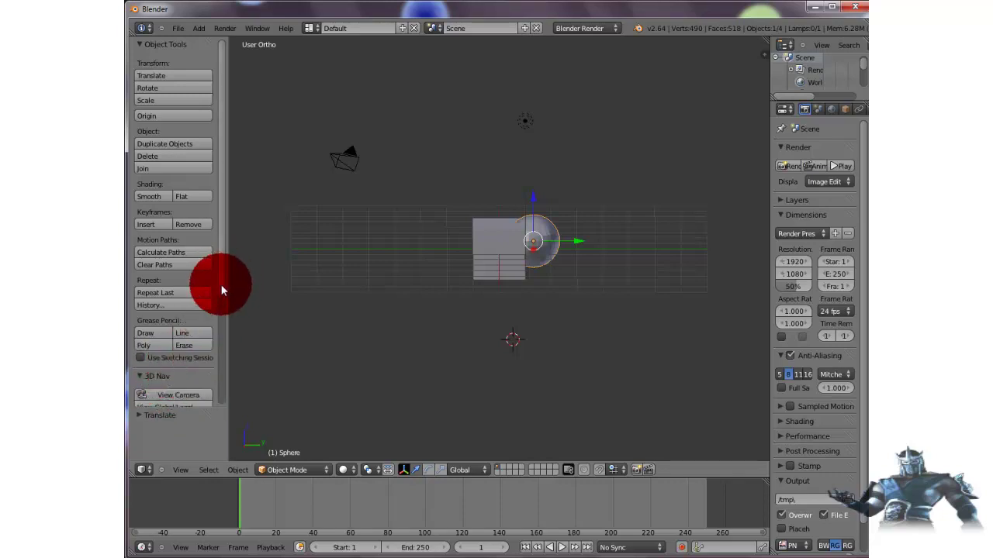
{"action": "scroll", "coordinate": [219, 310], "scroll_direction": "down", "scroll_amount": 3}
{"action": "scroll", "coordinate": [217, 325], "scroll_direction": "down", "scroll_amount": 3}
{"action": "scroll", "coordinate": [219, 356], "scroll_direction": "down", "scroll_amount": 2}
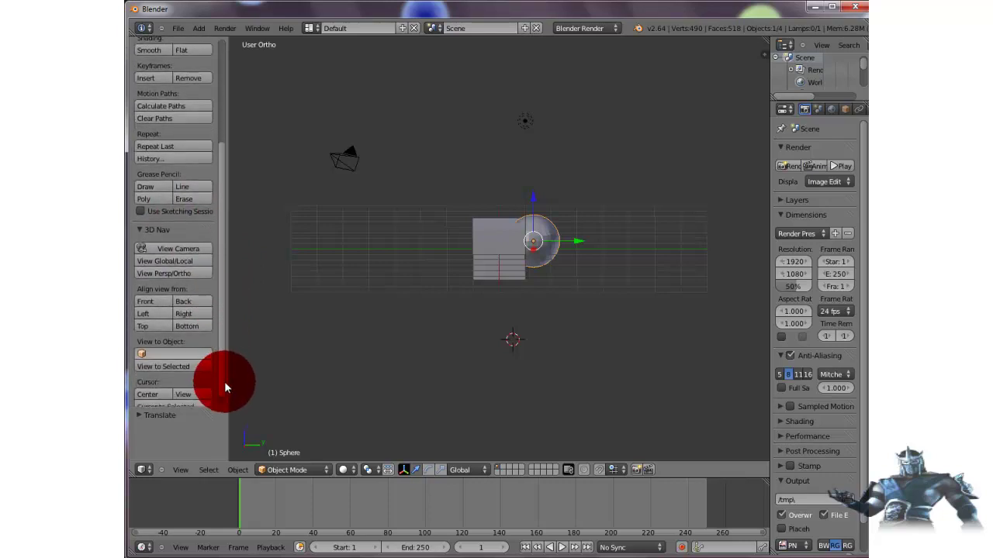
{"action": "scroll", "coordinate": [226, 387], "scroll_direction": "down", "scroll_amount": 1}
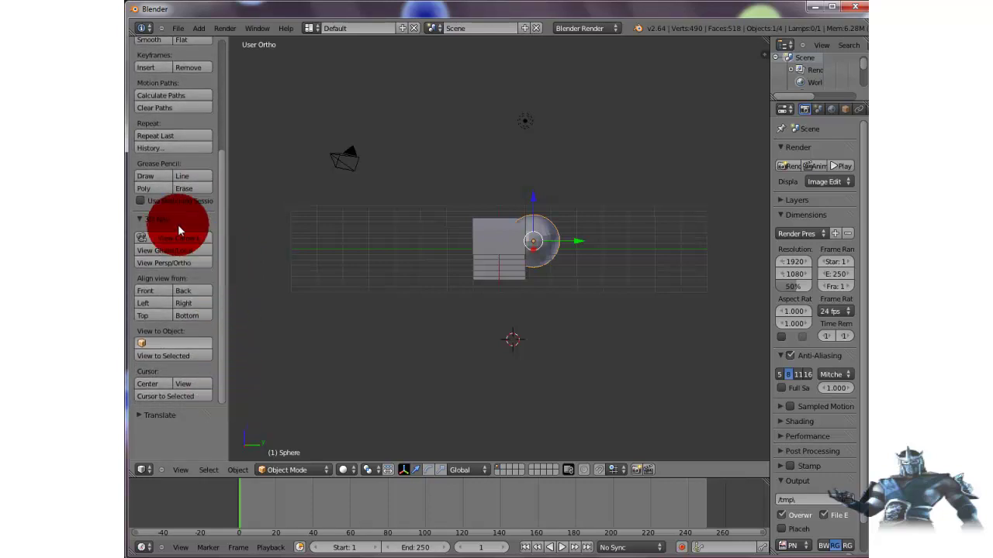
{"action": "left_click", "coordinate": [149, 293]}
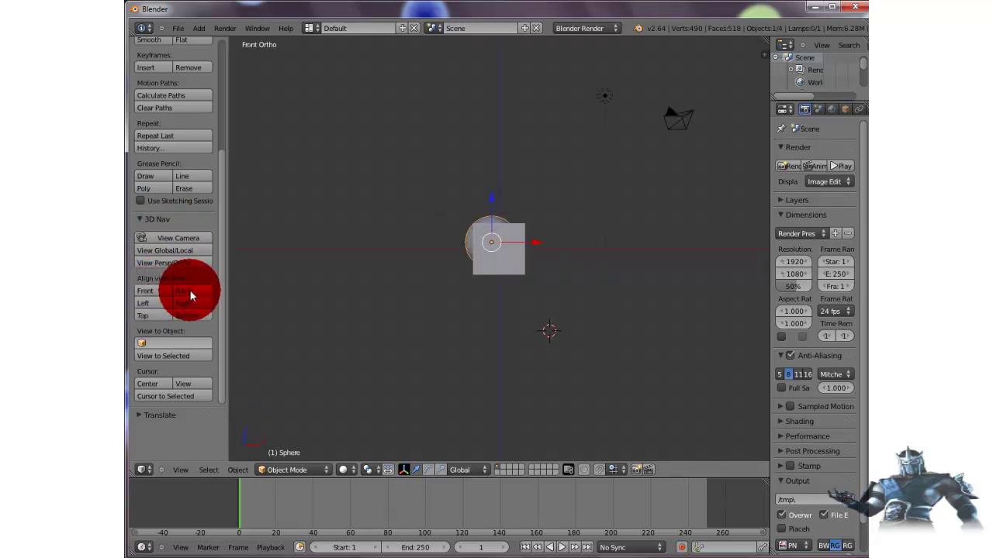
- Use 3D Nav alignment buttons for Back, Left, Right, Top, Bottom, Right, Back, Front, Left, Top views
{"action": "left_click", "coordinate": [189, 293]}
{"action": "left_click", "coordinate": [152, 304]}
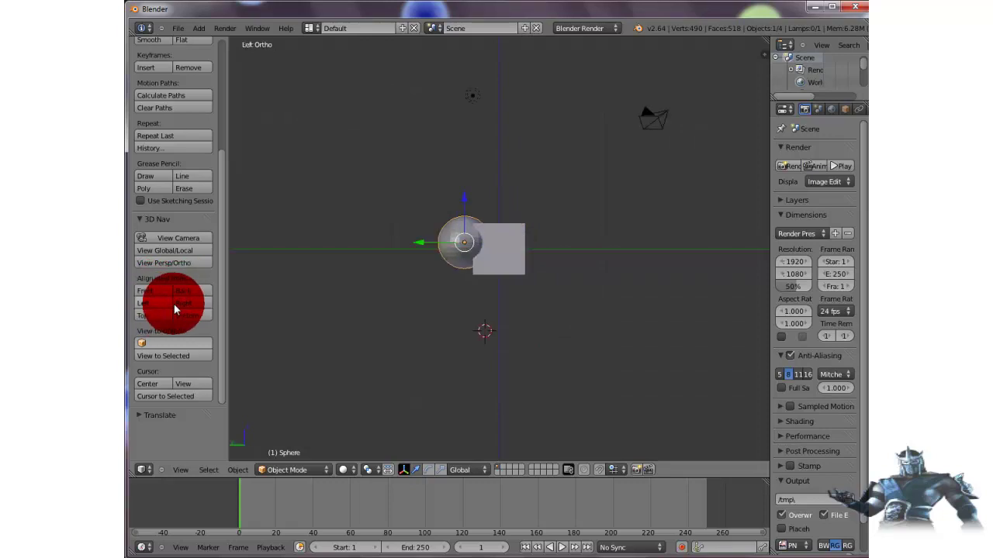
{"action": "left_click", "coordinate": [186, 303]}
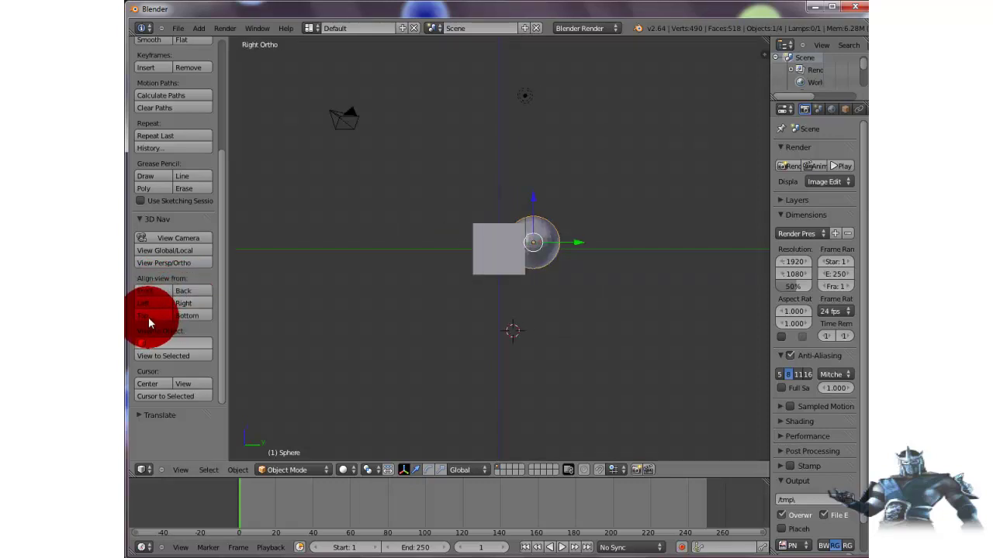
{"action": "left_click", "coordinate": [148, 318]}
{"action": "left_click", "coordinate": [187, 314]}
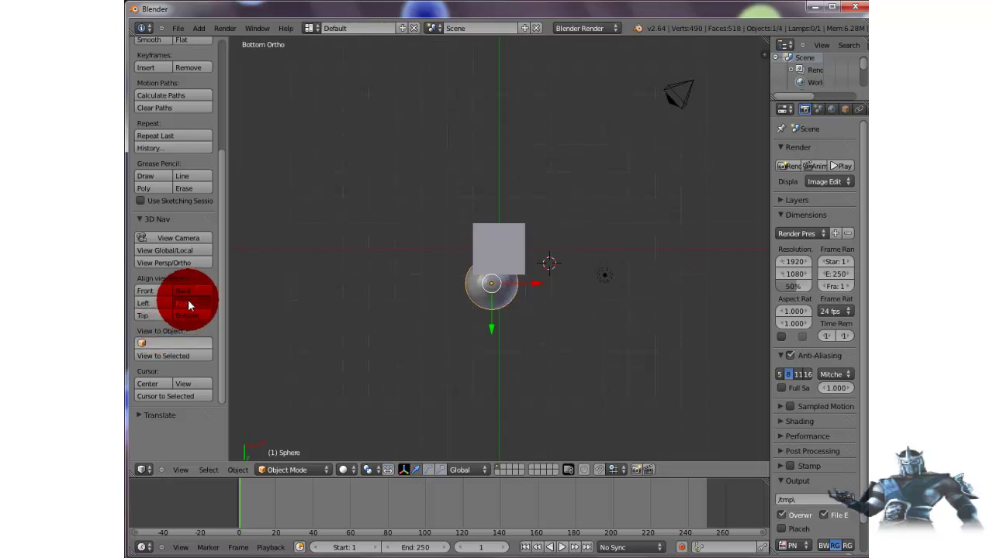
{"action": "left_click", "coordinate": [188, 300]}
{"action": "left_click", "coordinate": [187, 292]}
{"action": "left_click", "coordinate": [151, 290]}
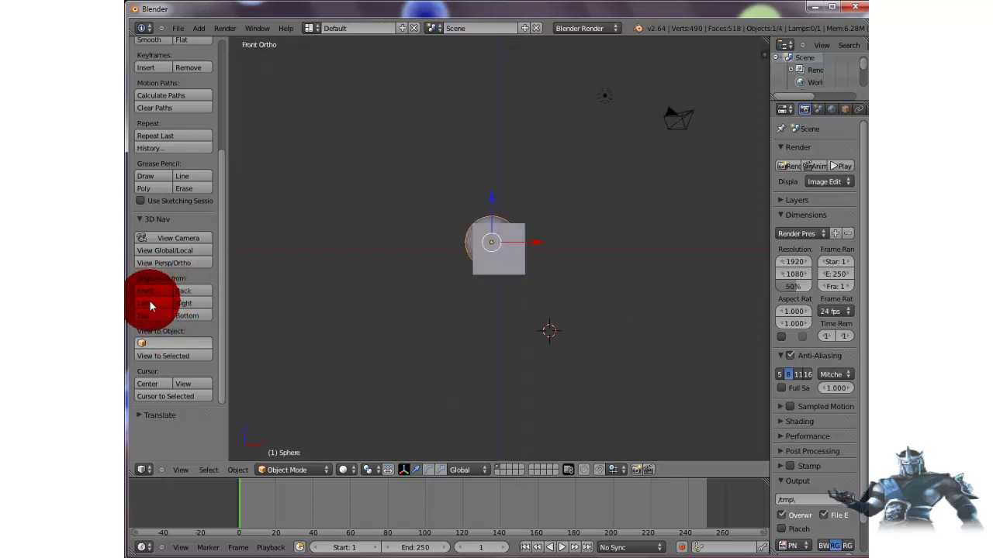
{"action": "left_click", "coordinate": [149, 303]}
{"action": "left_click", "coordinate": [152, 315]}
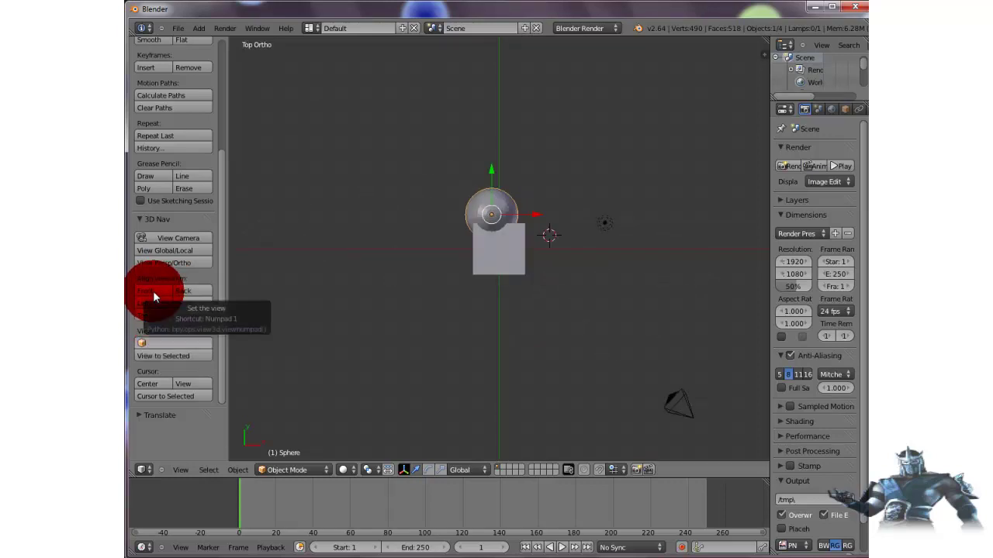
- Repeat Front, Back, Front, Back, Left, Right, Top and Bottom views, then orbit to a tilted angle
{"action": "left_click", "coordinate": [153, 291]}
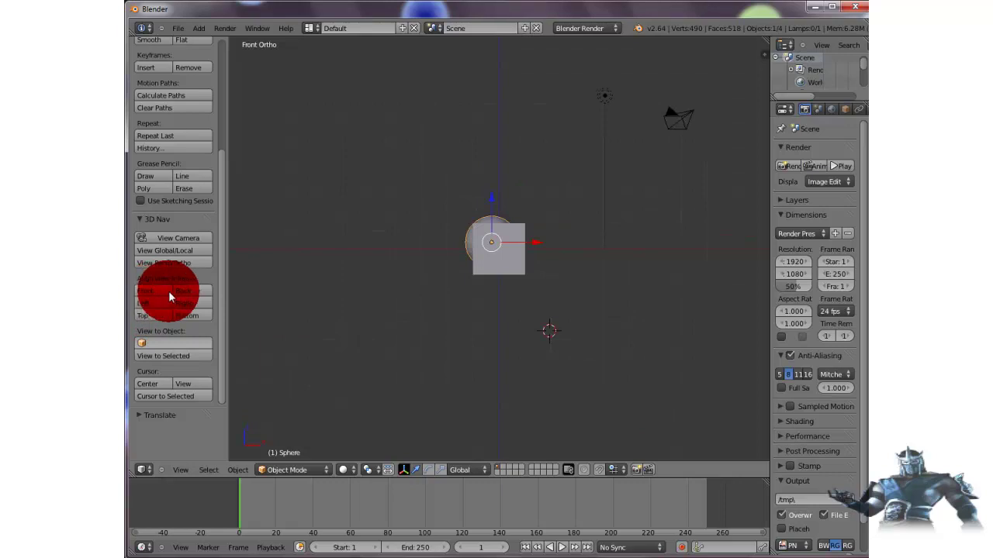
{"action": "left_click", "coordinate": [180, 291]}
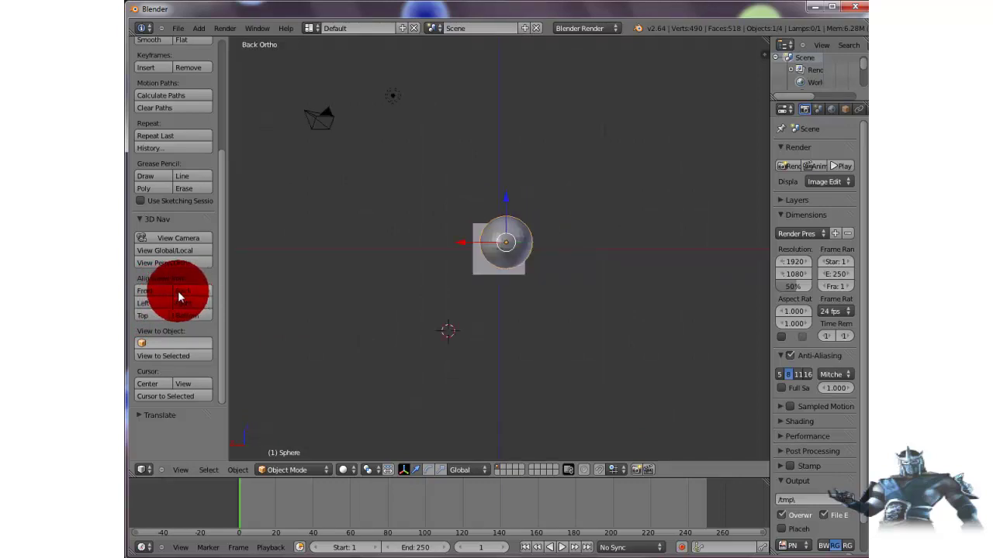
{"action": "left_click", "coordinate": [151, 290]}
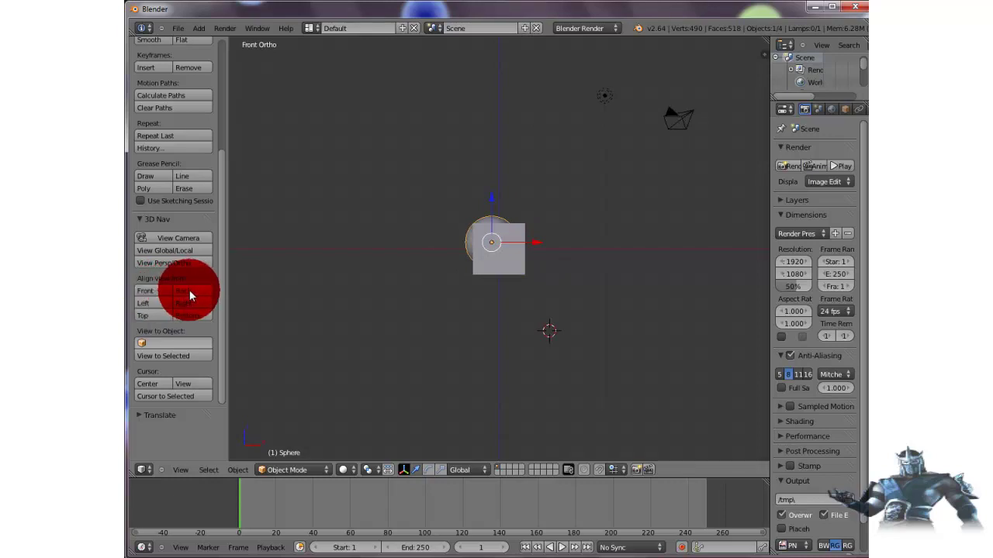
{"action": "left_click", "coordinate": [190, 293]}
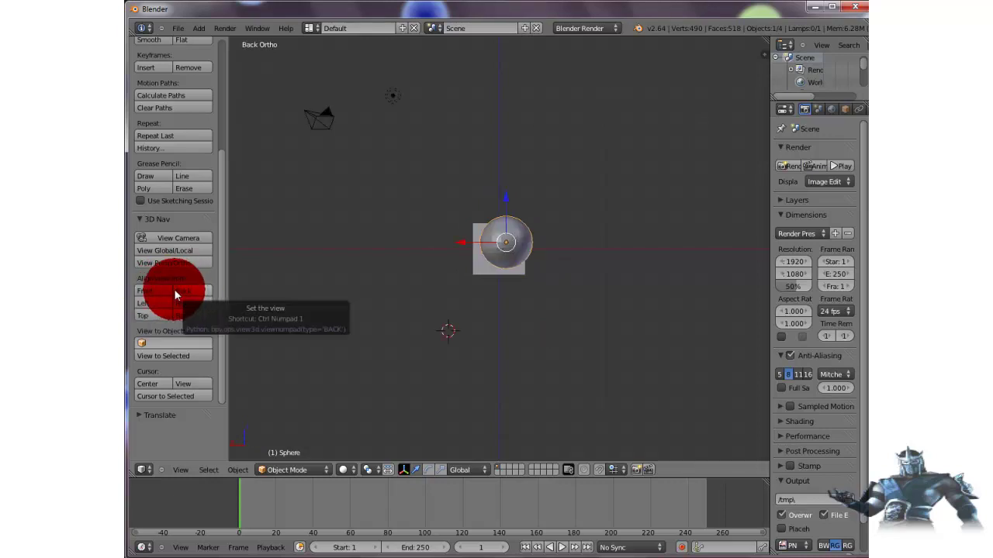
{"action": "left_click", "coordinate": [150, 303]}
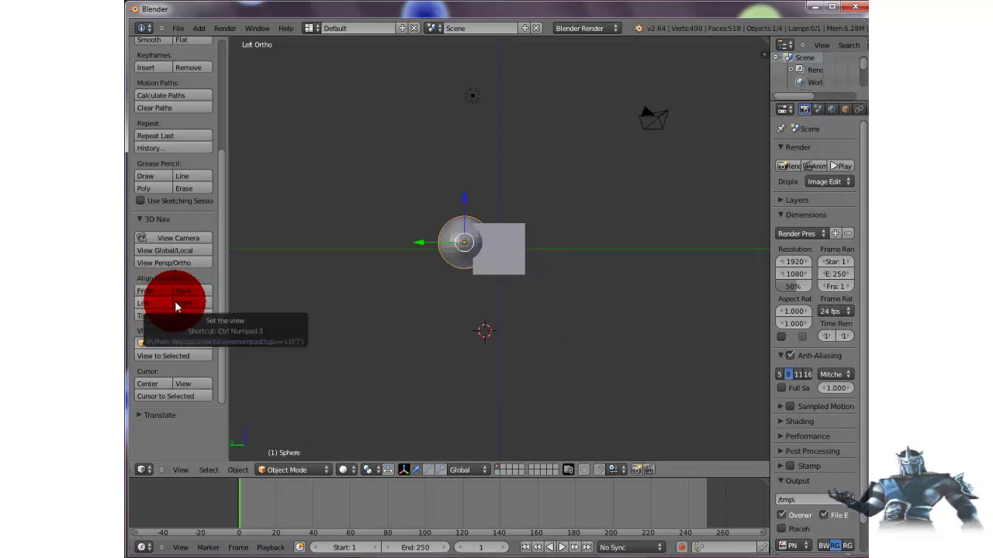
{"action": "left_click", "coordinate": [188, 305]}
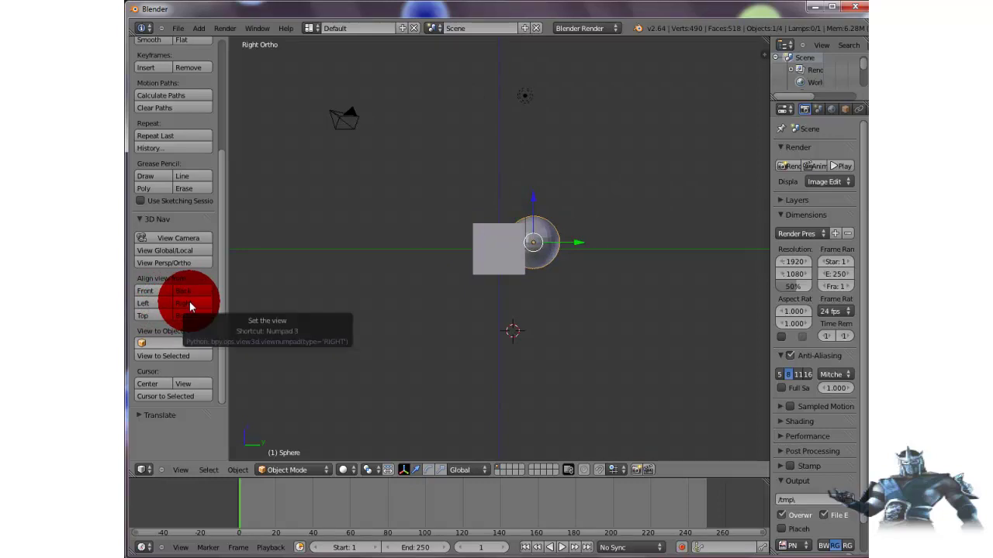
{"action": "left_click", "coordinate": [152, 318]}
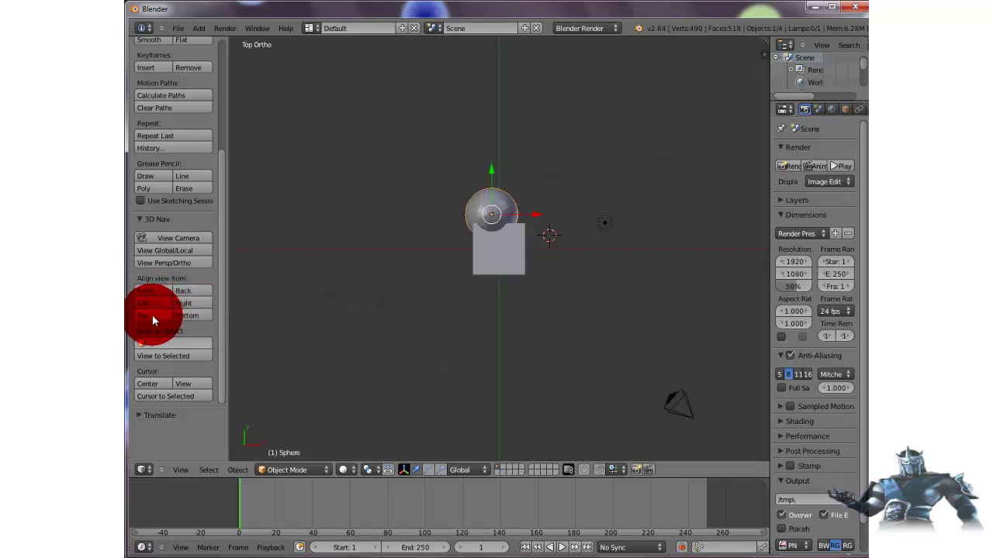
{"action": "left_click", "coordinate": [195, 314]}
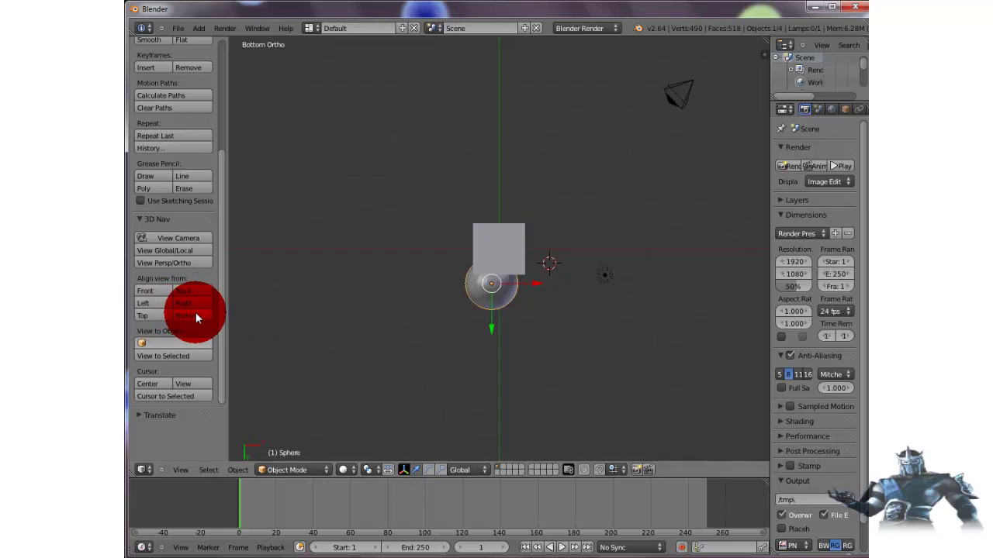
{"action": "mouse_move", "coordinate": [366, 271]}
{"action": "middle_mouse_down"}
{"action": "mouse_move", "coordinate": [378, 243]}
{"action": "mouse_move", "coordinate": [296, 413]}
{"action": "mouse_move", "coordinate": [454, 355]}
{"action": "middle_mouse_up"}
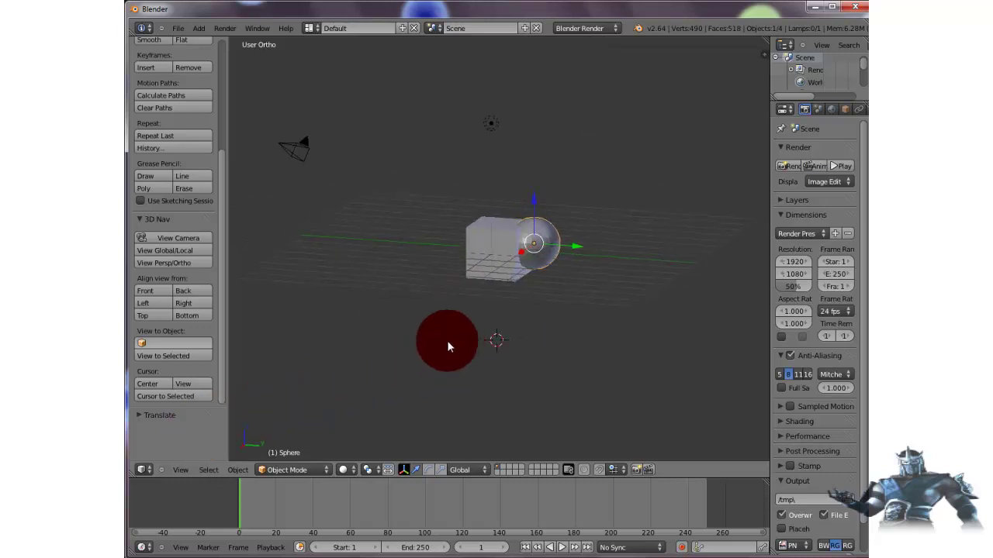
- Uncheck 3D View: 3D Navigation in Addons preferences, close them and enlarge the Translate panel
{"action": "left_click", "coordinate": [178, 28]}
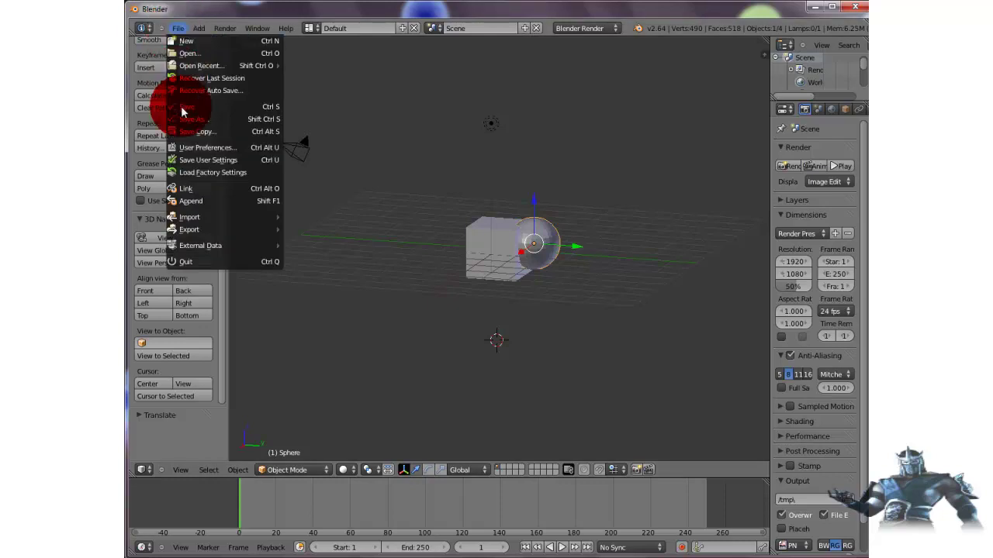
{"action": "left_click", "coordinate": [188, 148]}
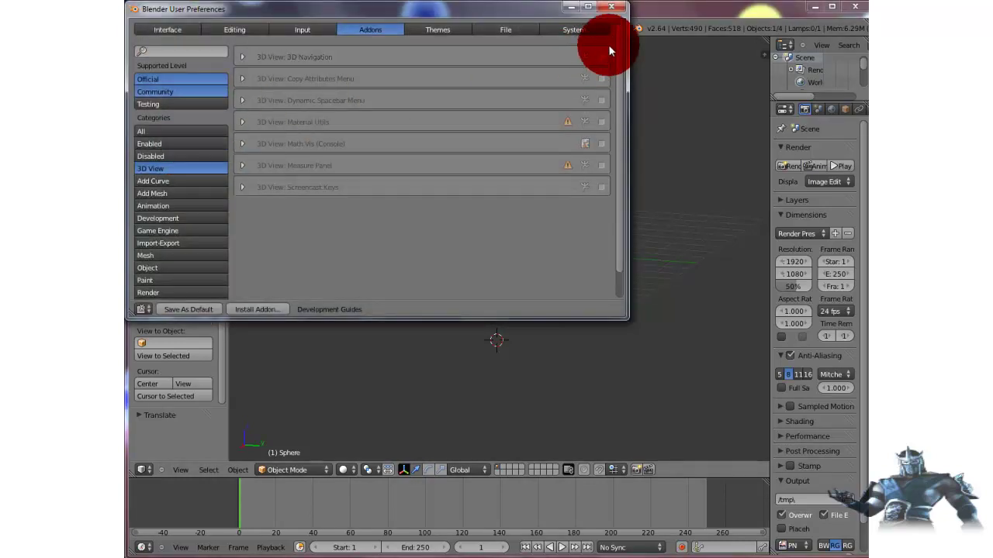
{"action": "left_click", "coordinate": [616, 9]}
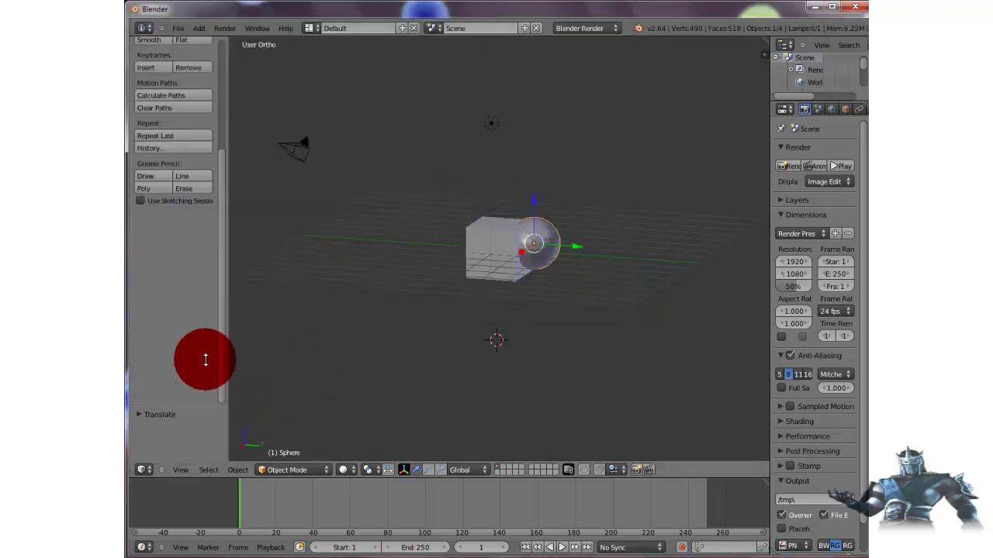
{"action": "left_click_drag", "start_coordinate": [206, 359], "coordinate": [205, 223]}
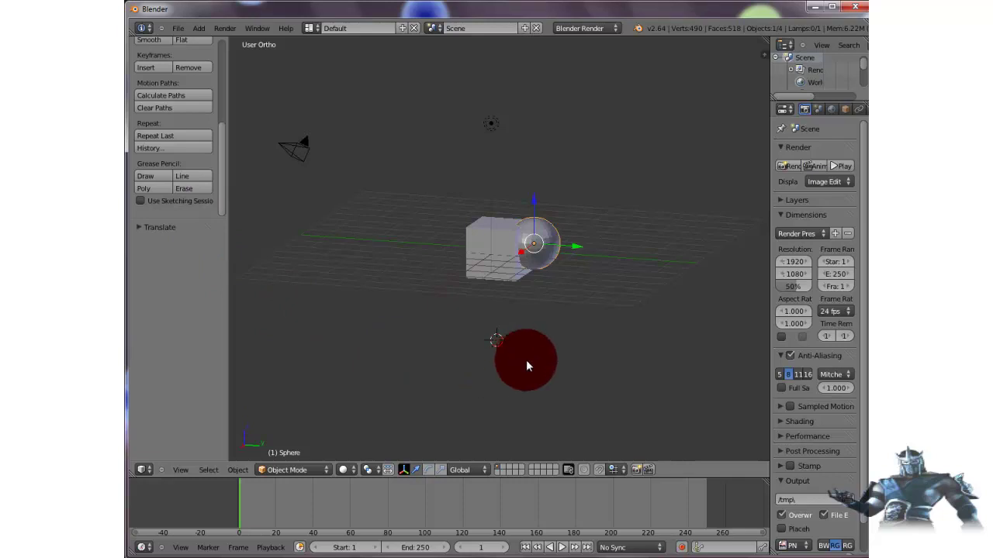